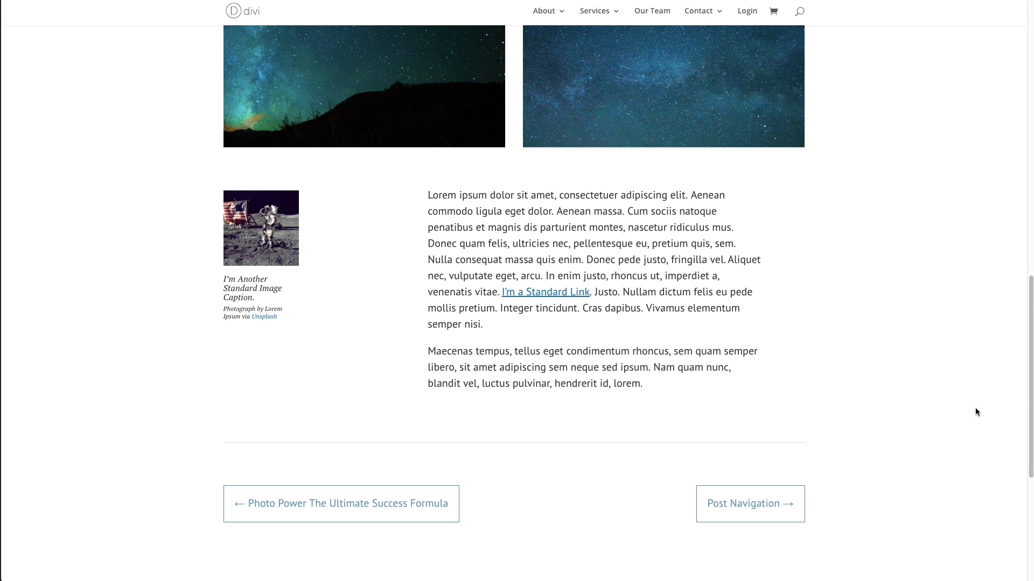
# Step: Scroll down the post to the Post Navigation module with its previous and next links
pyautogui.scroll(-1, 942, 248)
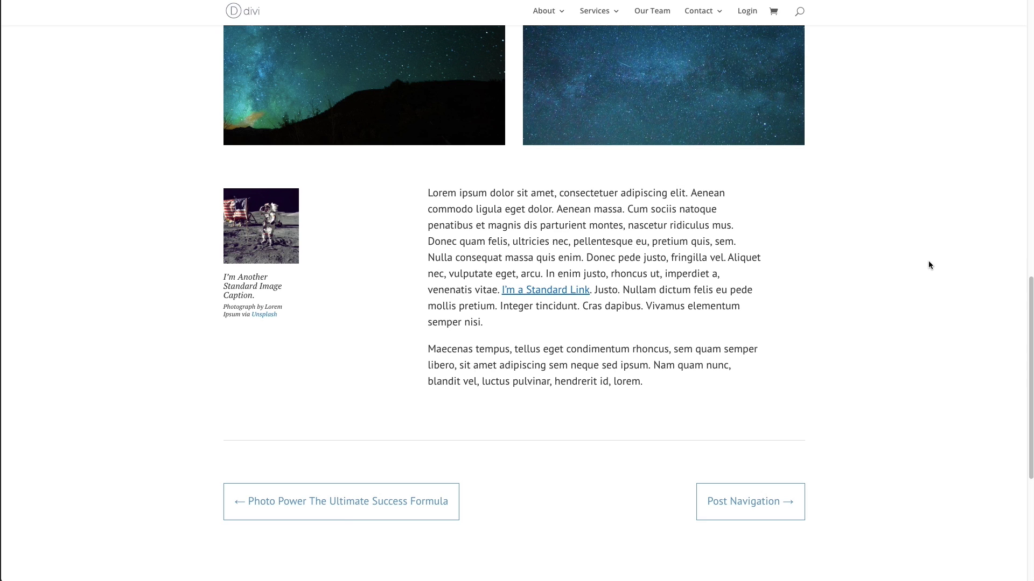
pyautogui.scroll(-1, 794, 376)
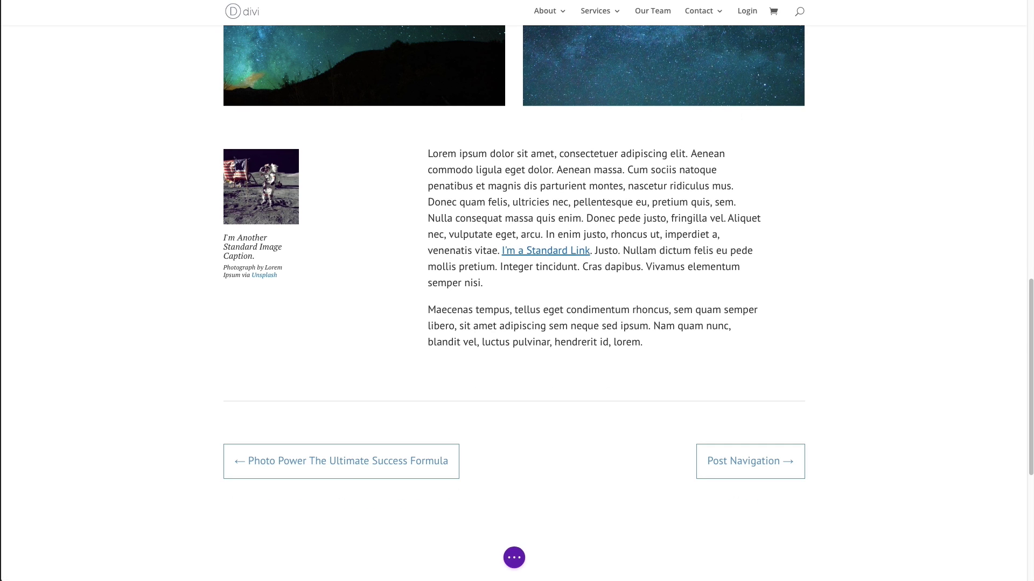
# Step: Open the Post Navigation module's settings from the gear icon in its toolbar
pyautogui.moveTo(486, 456)
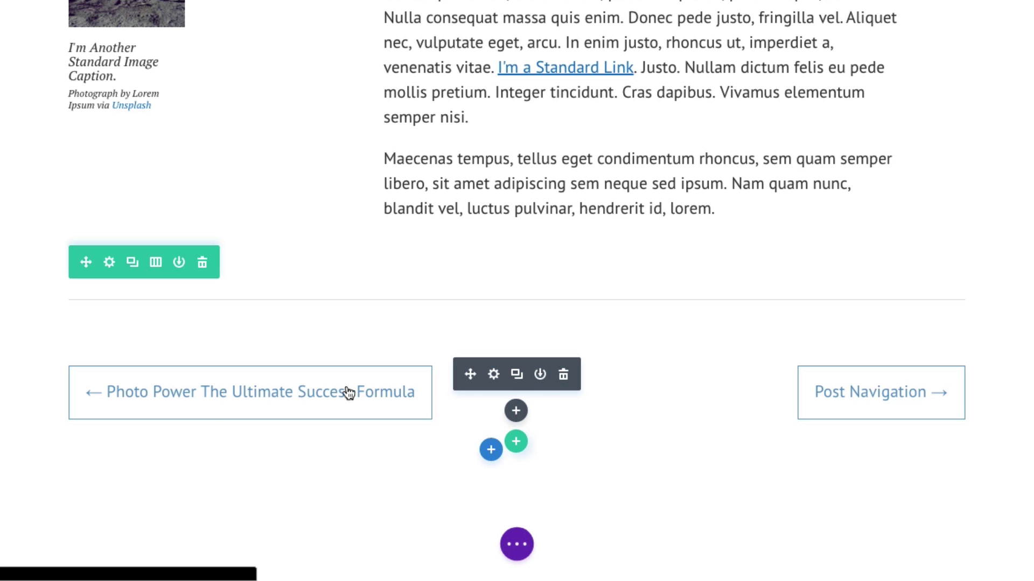
pyautogui.click(494, 377)
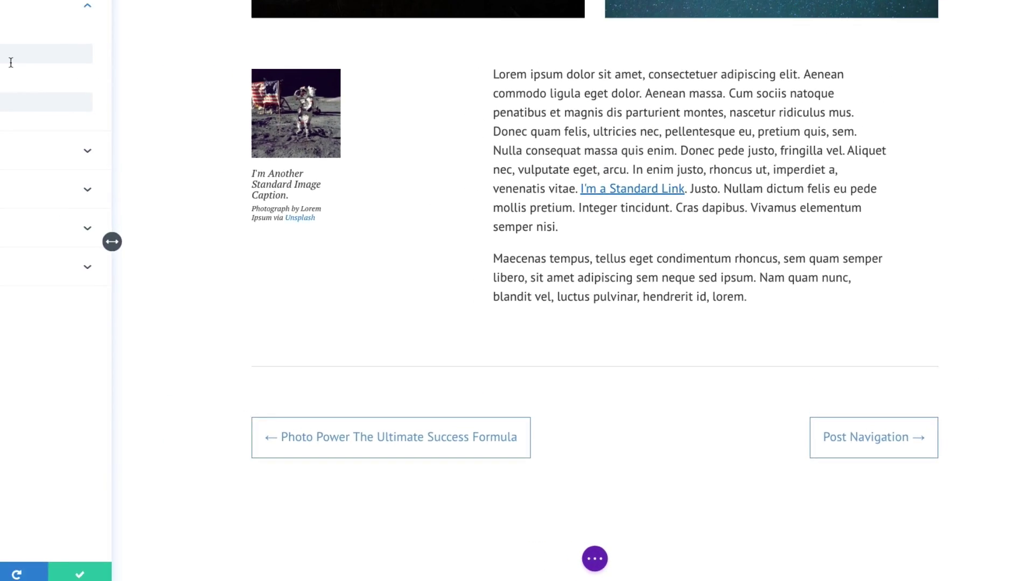
pyautogui.click(2, 56)
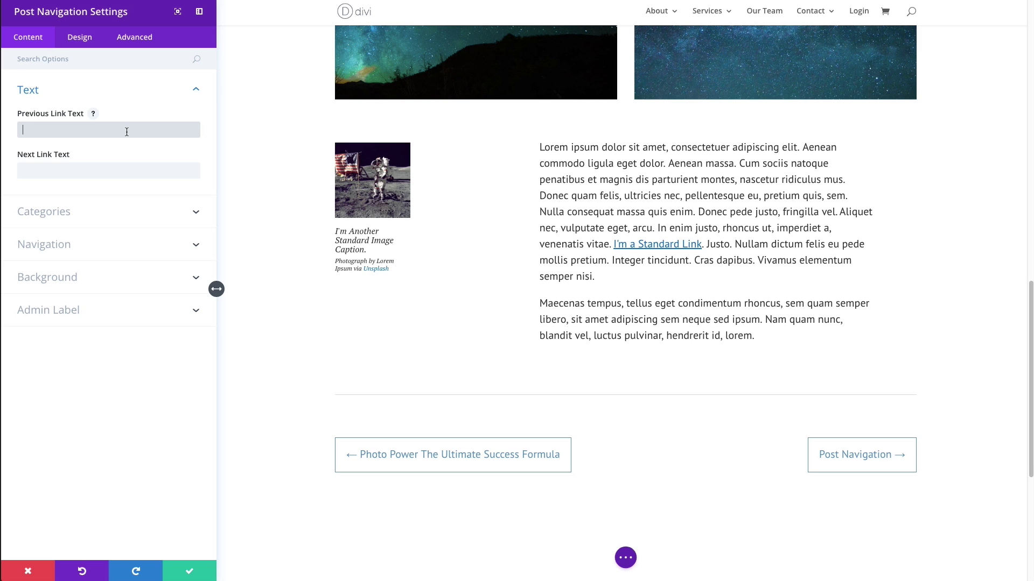
pyautogui.write('Previous')
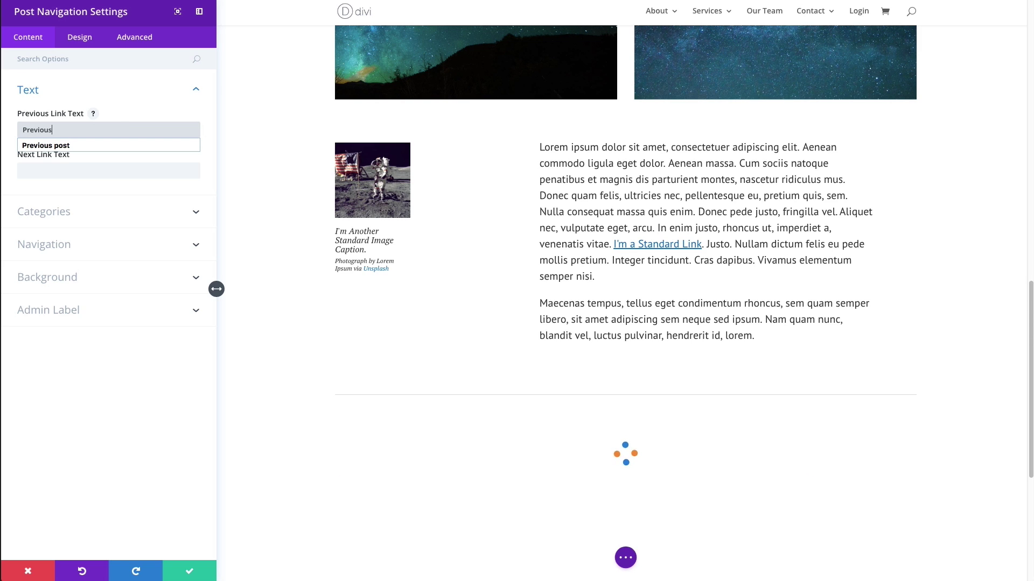
pyautogui.press('Tab')
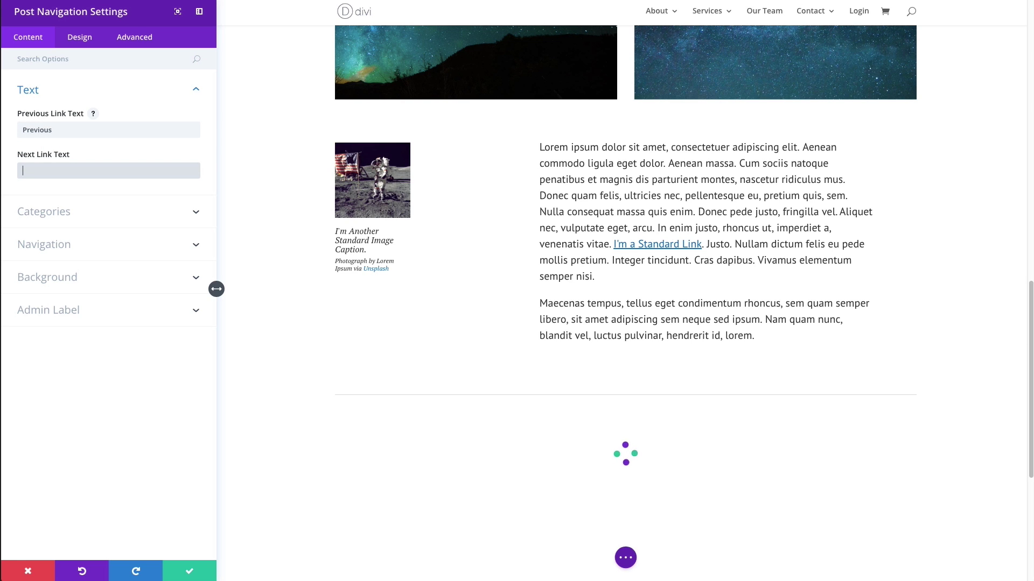
pyautogui.write('N')
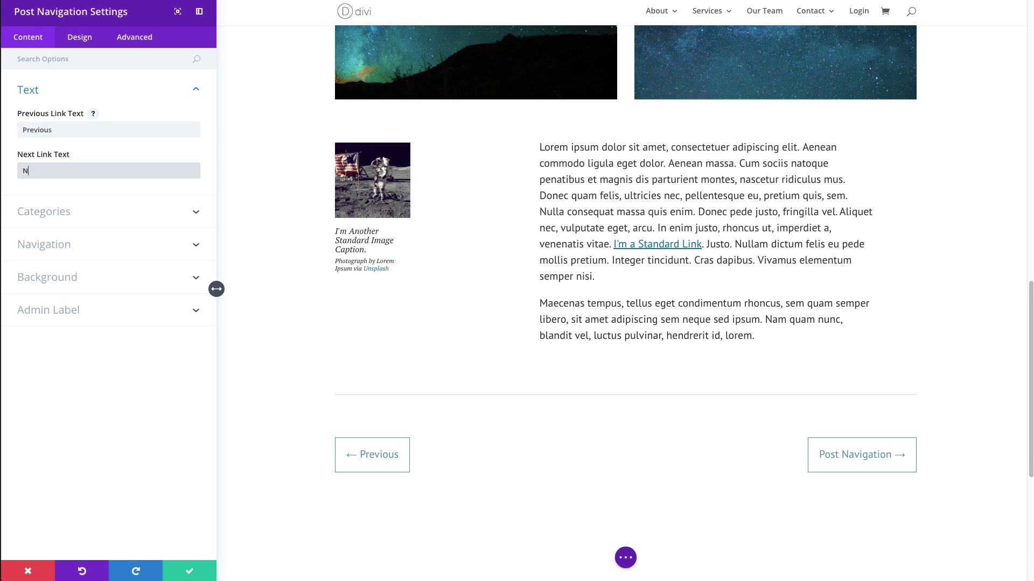
pyautogui.write('ext')
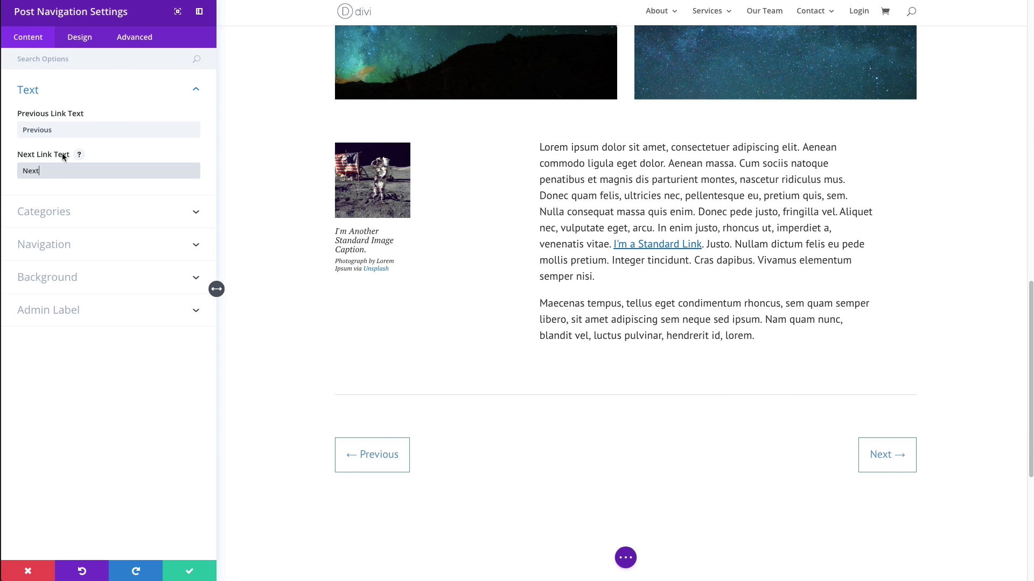
pyautogui.moveTo(53, 130); pyautogui.dragTo(14, 130)
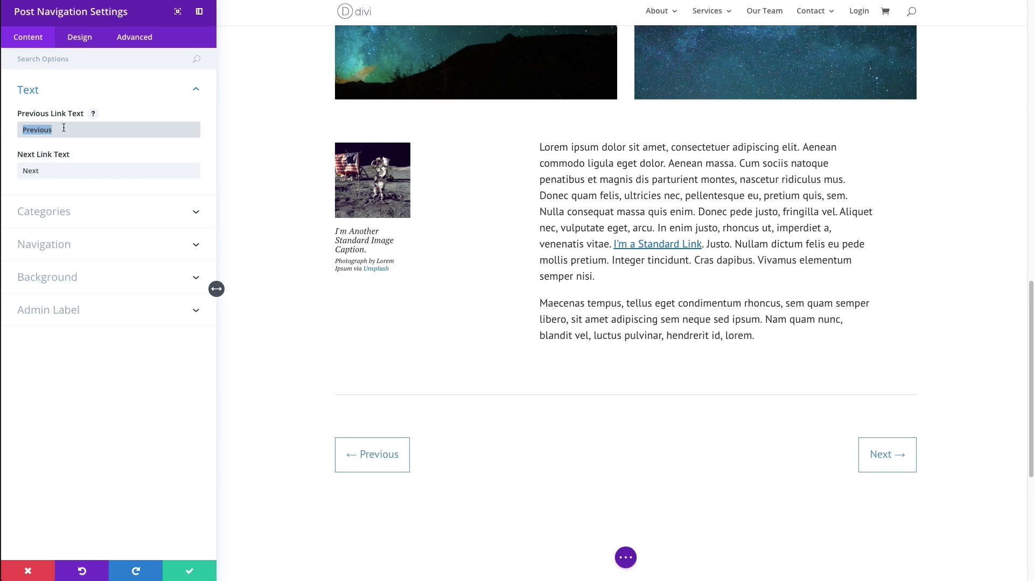
pyautogui.press('BackSpace')
pyautogui.moveTo(54, 171); pyautogui.dragTo(13, 171)
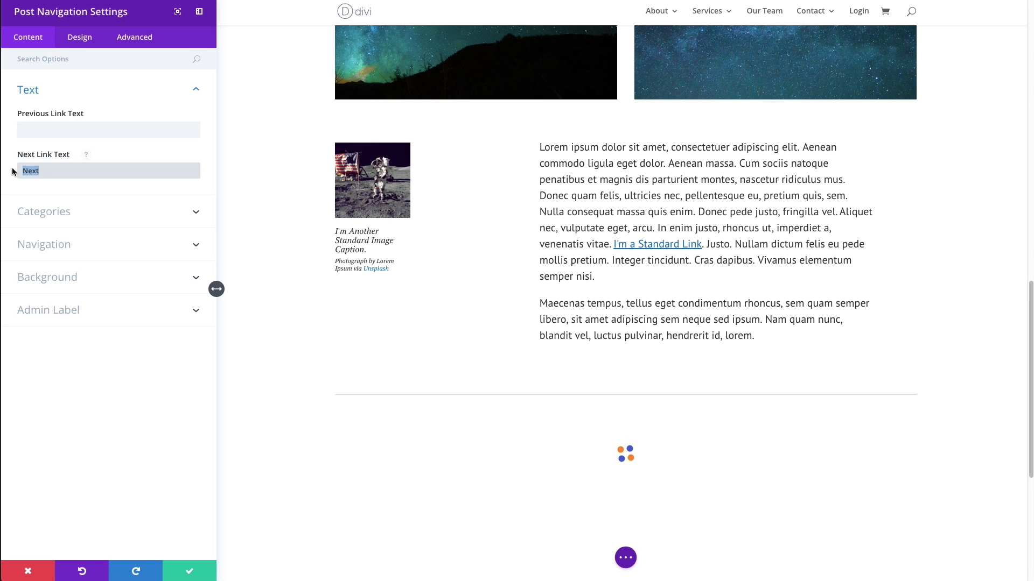
pyautogui.press('BackSpace')
pyautogui.click(77, 129)
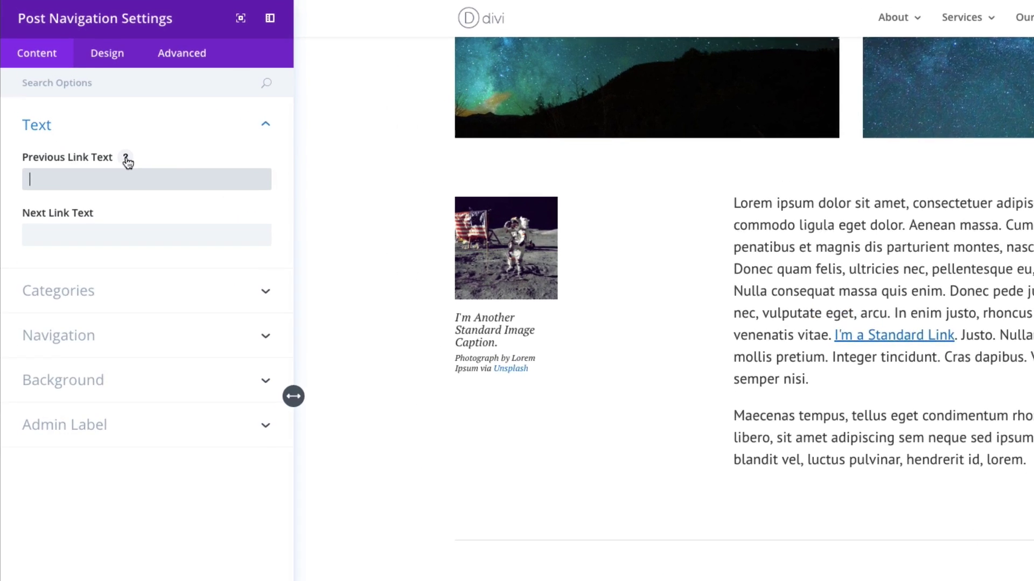
# Step: Show the Previous Link Text help, preview 'Go to %title', then clear the field
pyautogui.click(127, 158)
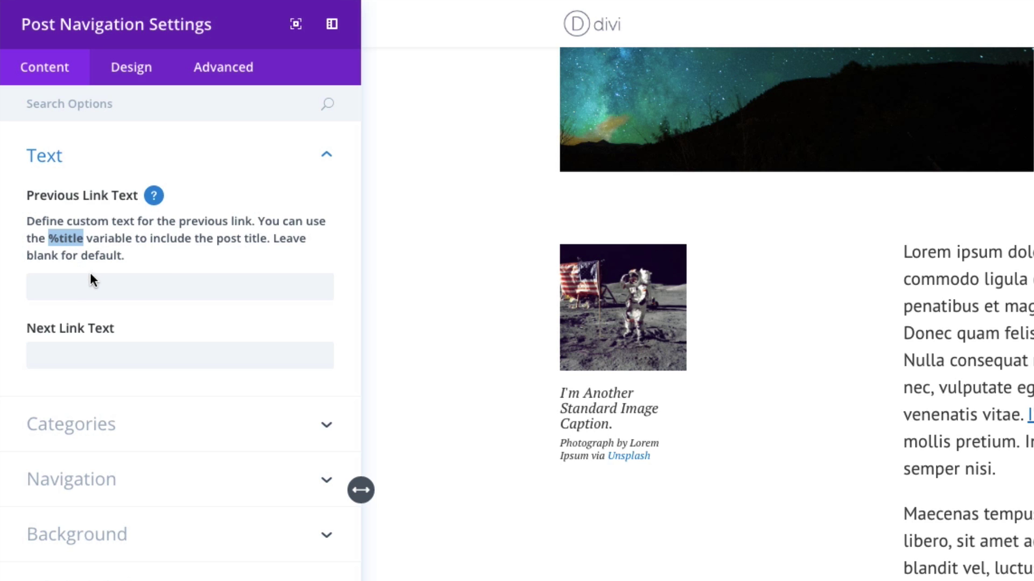
pyautogui.click(141, 285)
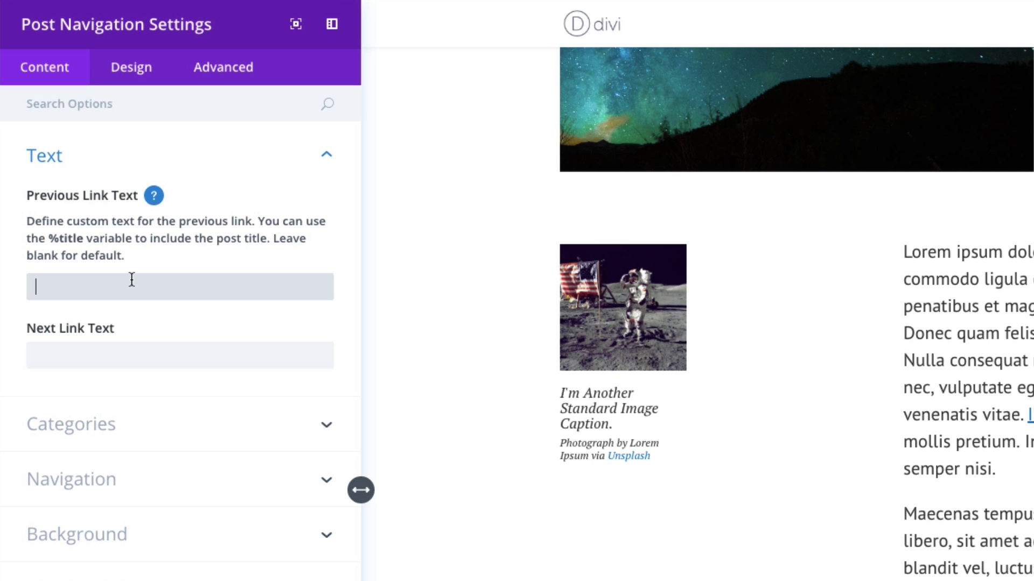
pyautogui.write('Go to %title')
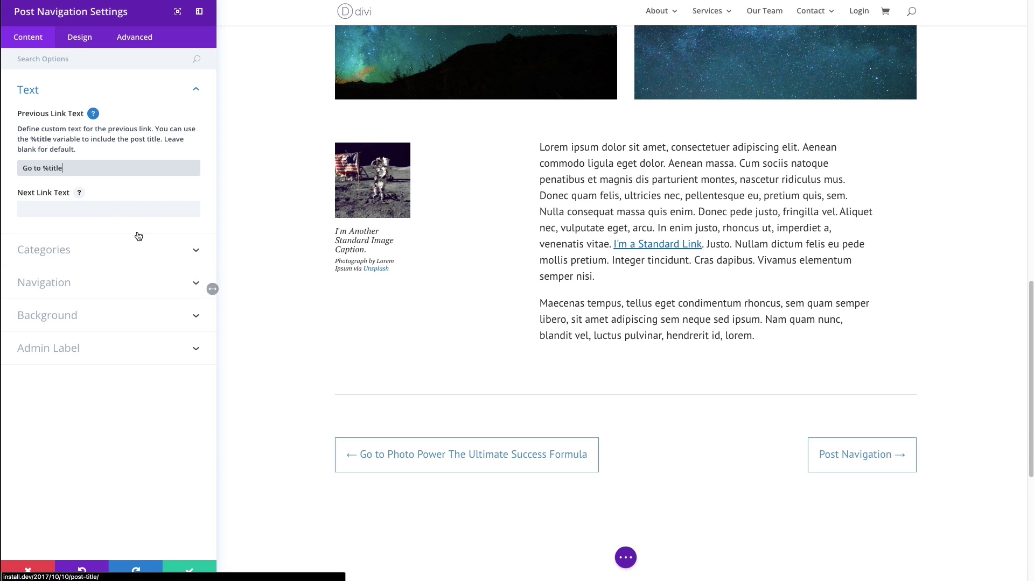
pyautogui.moveTo(80, 168); pyautogui.dragTo(12, 169)
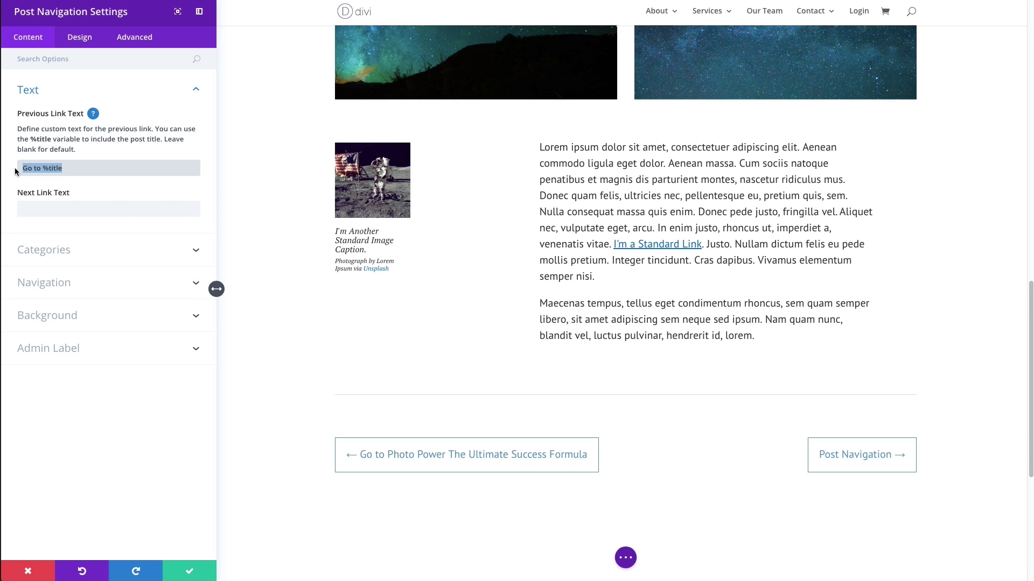
pyautogui.press('BackSpace')
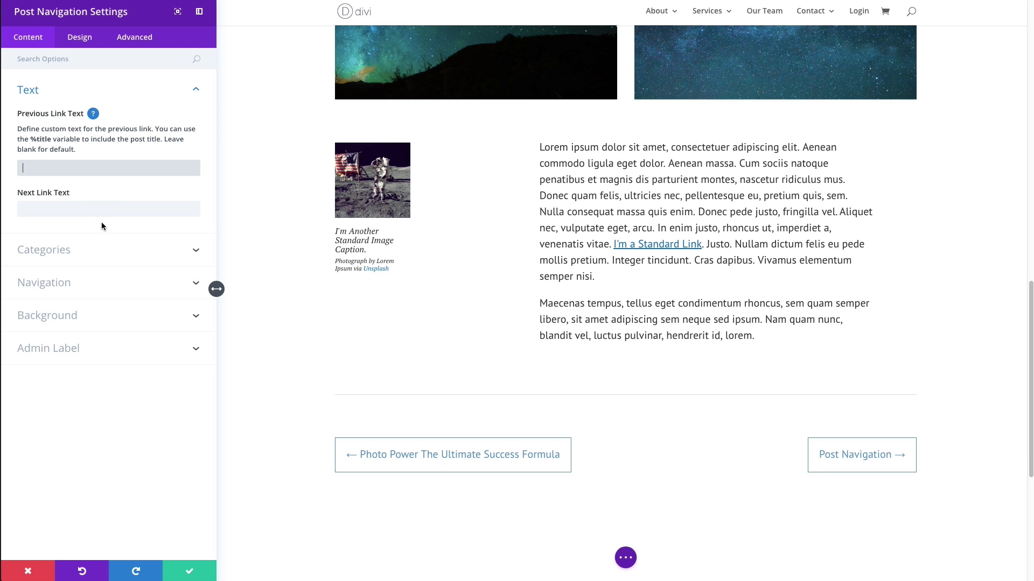
# Step: Hide the help, collapse the Text section, and expand the Categories options
pyautogui.click(93, 114)
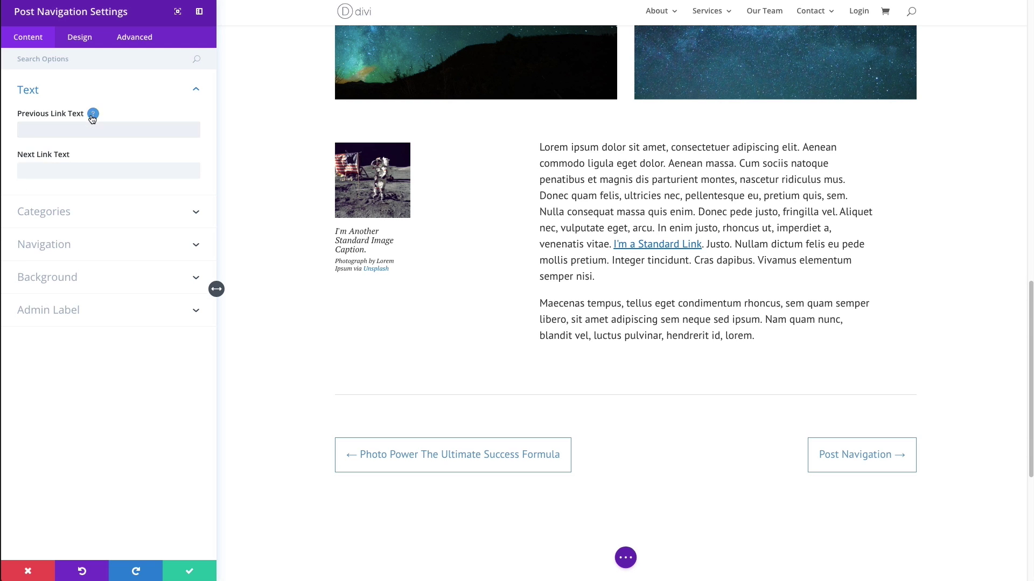
pyautogui.click(127, 93)
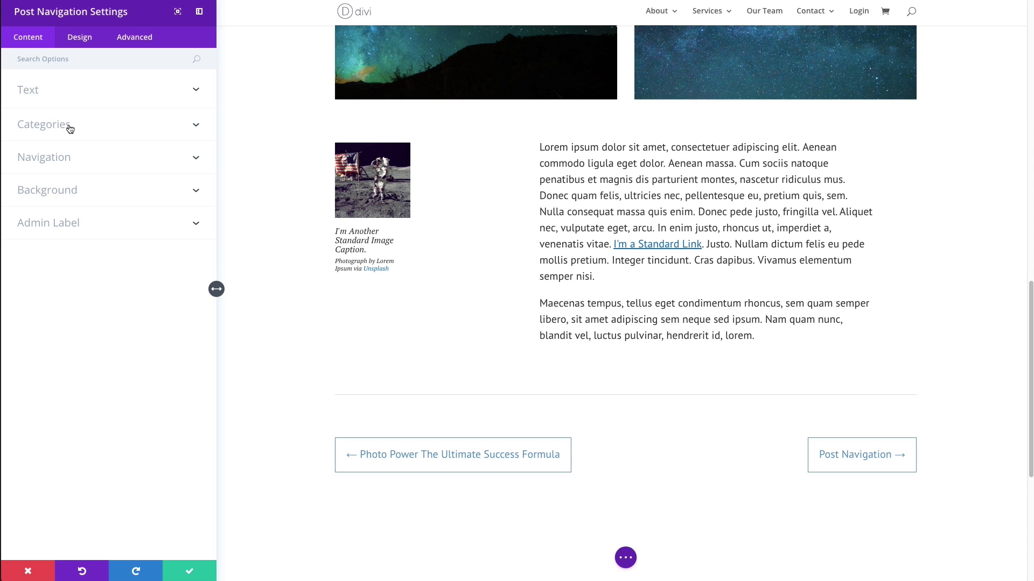
pyautogui.click(70, 128)
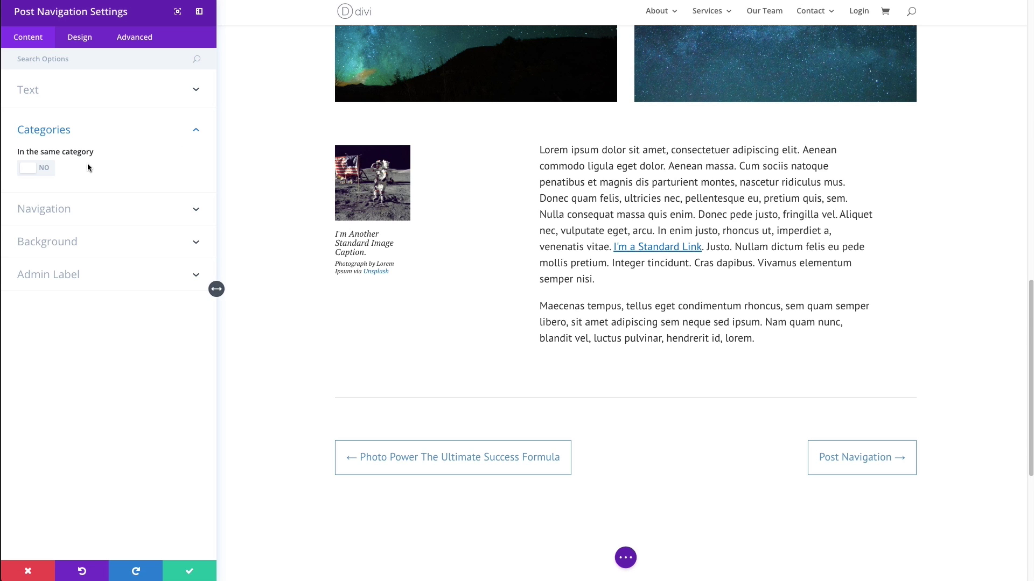
# Step: Set 'In the same category' to YES and leave Custom Taxonomy Name blank after viewing its help
pyautogui.click(45, 170)
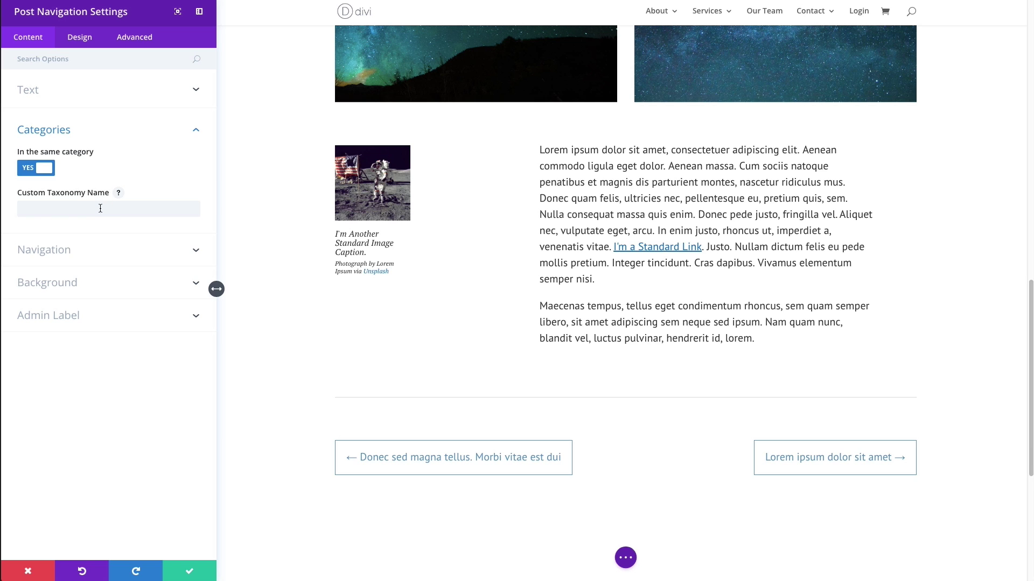
pyautogui.click(99, 211)
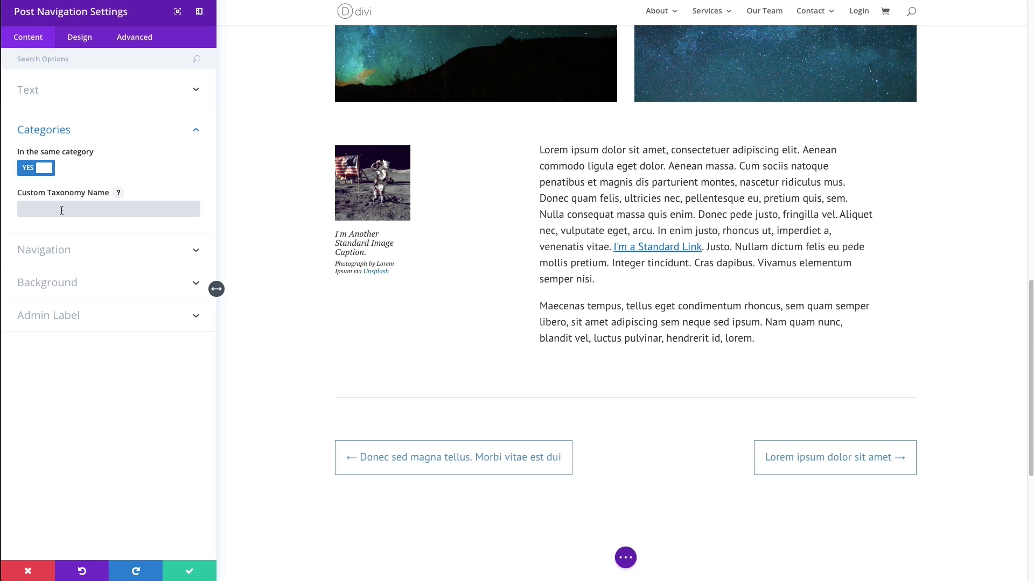
pyautogui.click(119, 195)
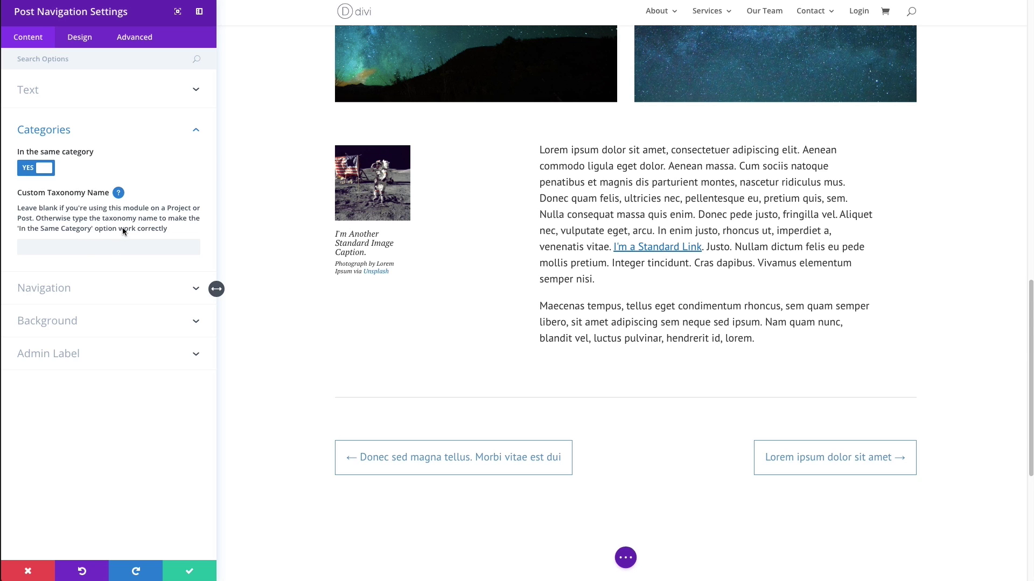
pyautogui.click(119, 194)
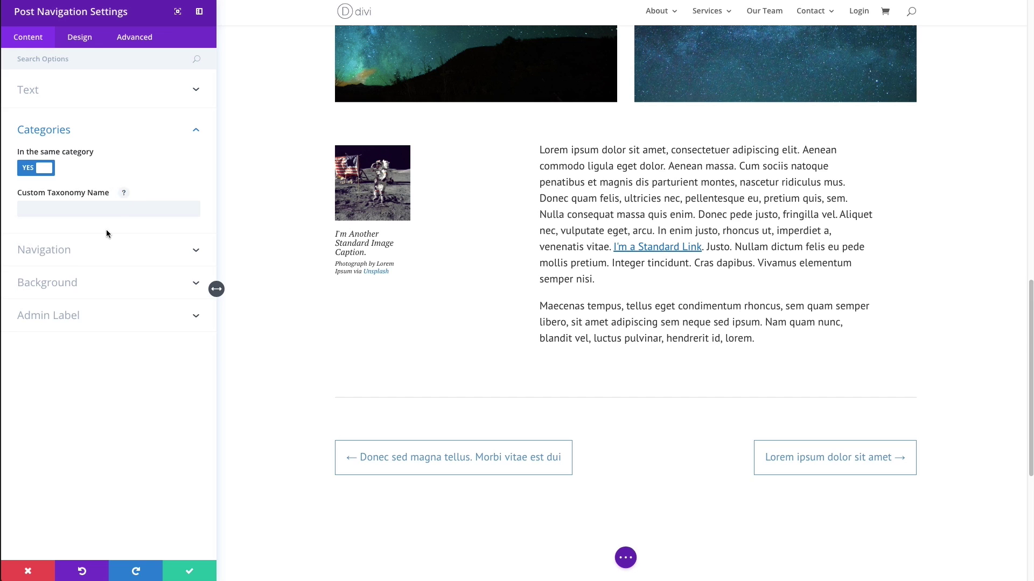
# Step: Toggle Show Previous and Next Post Link off and back on, then expand Background
pyautogui.click(87, 250)
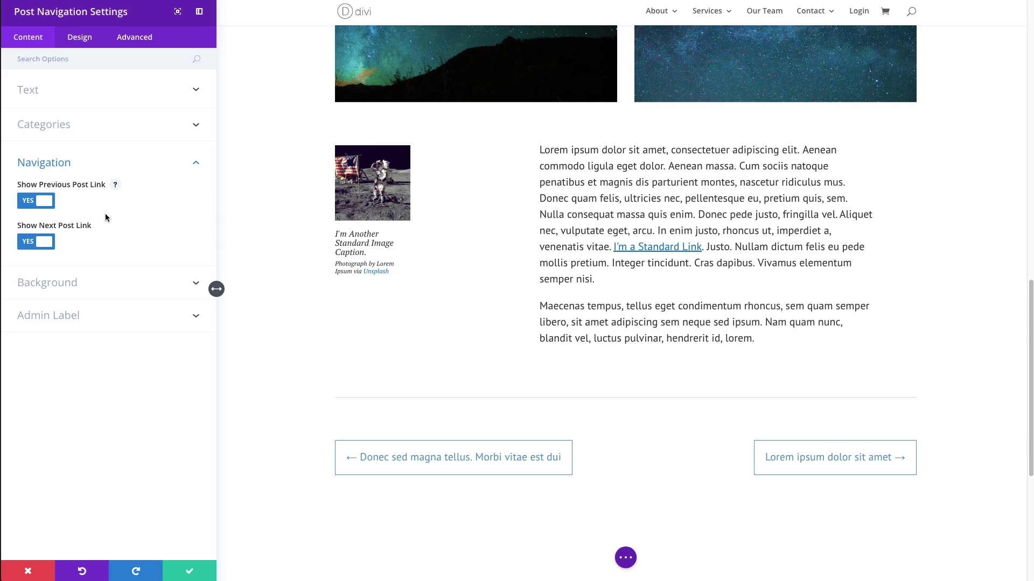
pyautogui.click(45, 203)
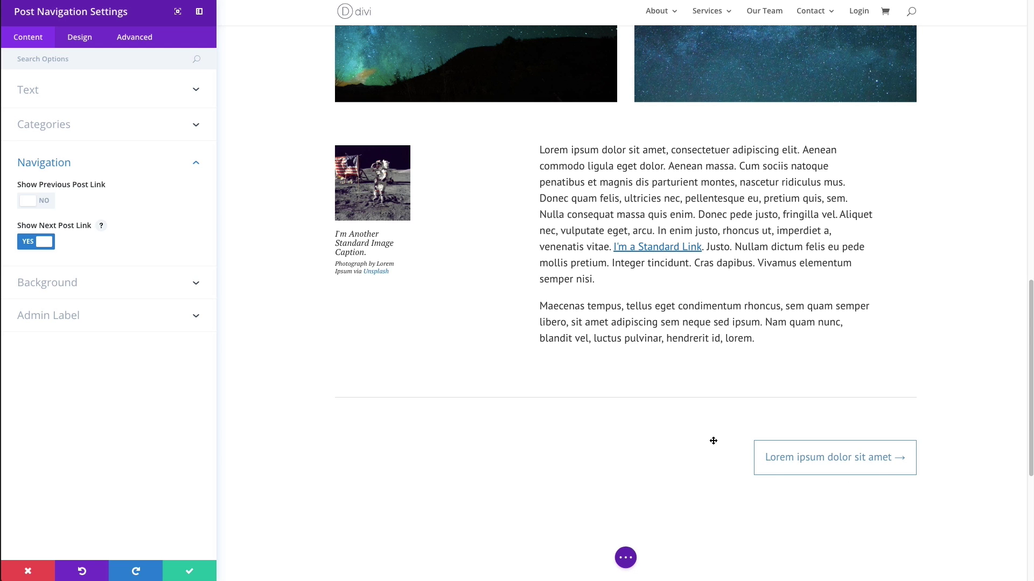
pyautogui.click(49, 201)
pyautogui.click(47, 241)
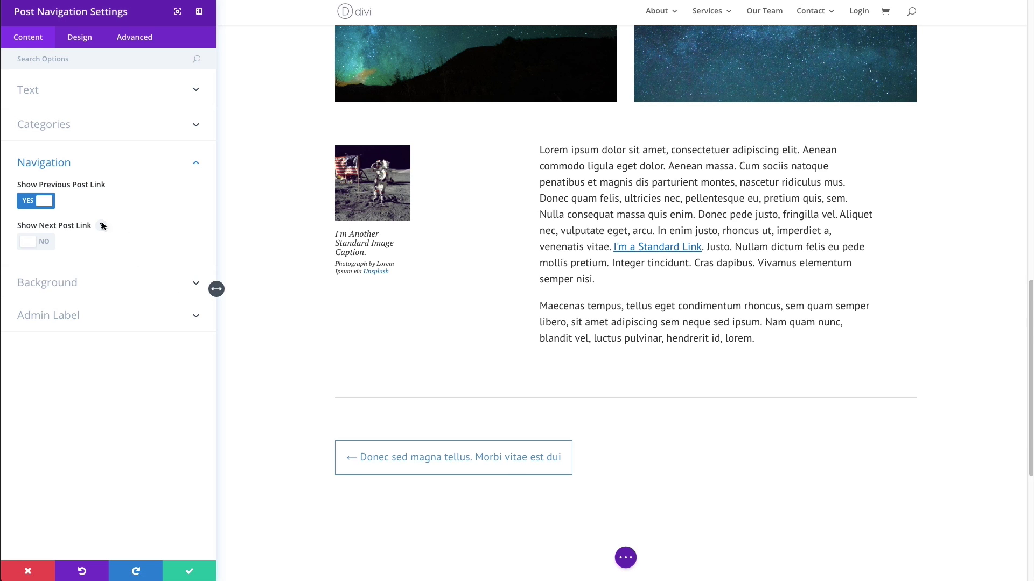
pyautogui.click(52, 243)
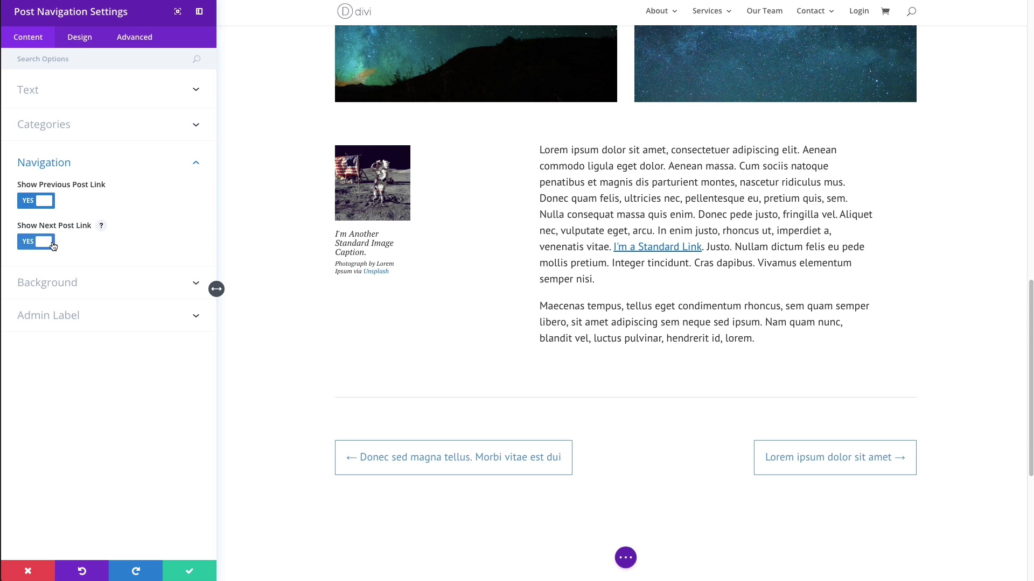
pyautogui.click(71, 291)
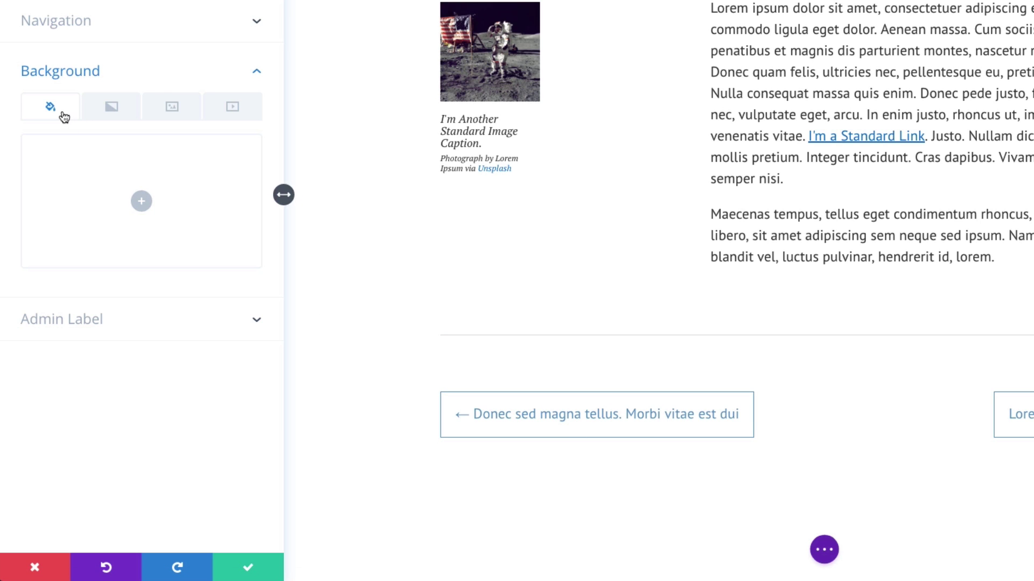
pyautogui.click(142, 201)
pyautogui.click(212, 270)
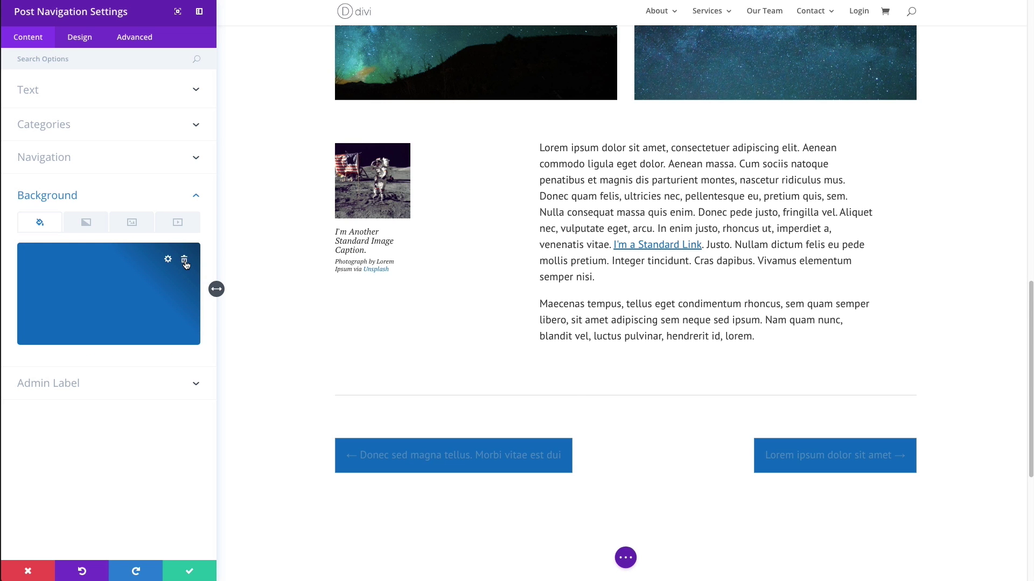
pyautogui.click(185, 260)
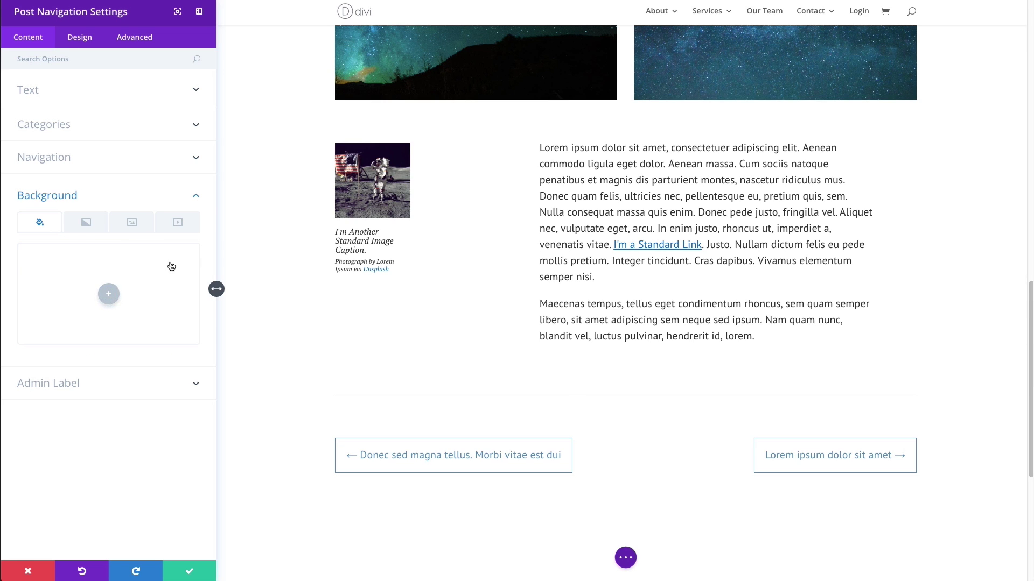
# Step: In Design, check the Links Text colour without changing it, then expand Border
pyautogui.click(83, 41)
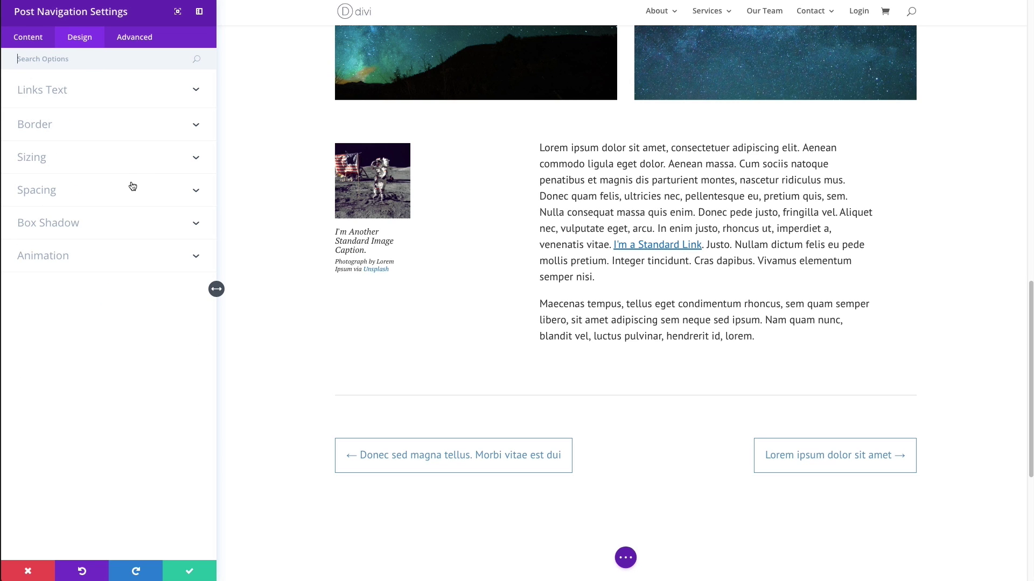
pyautogui.click(67, 96)
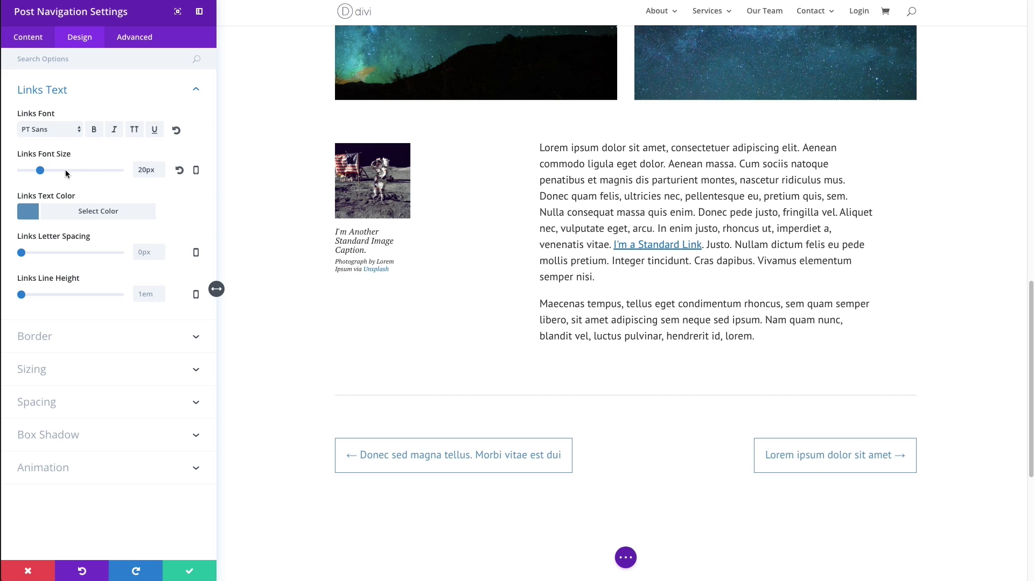
pyautogui.click(80, 215)
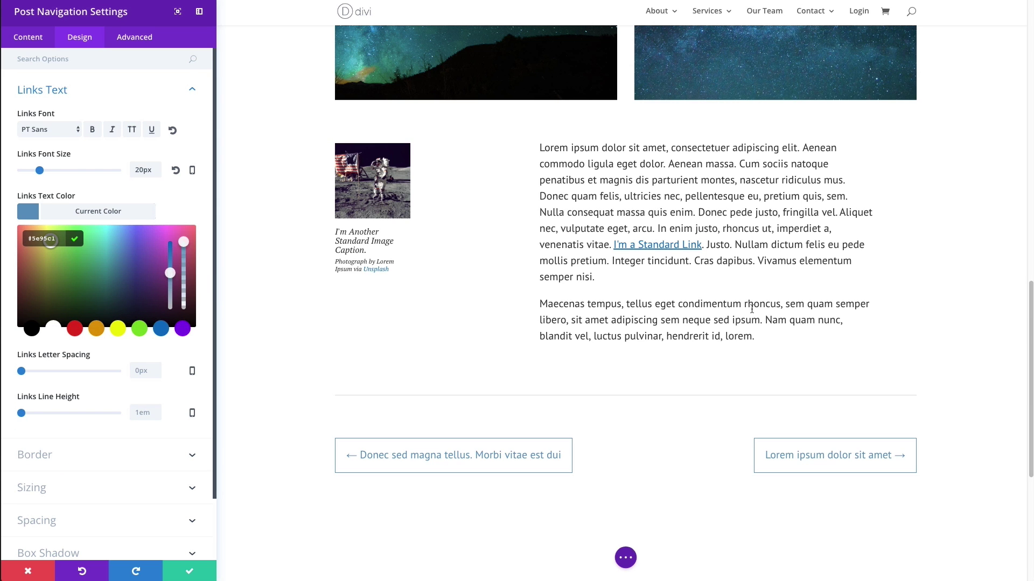
pyautogui.click(83, 211)
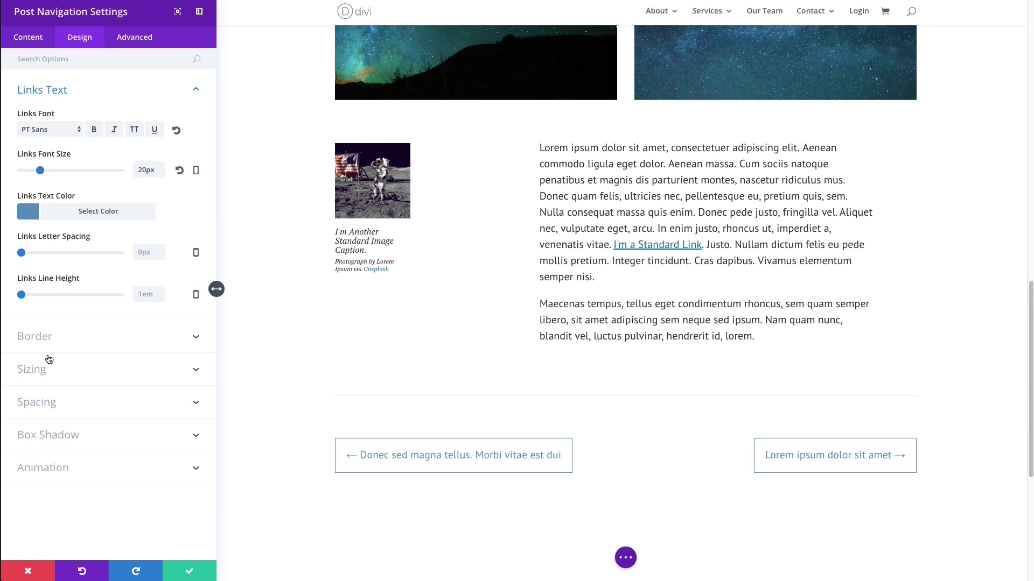
pyautogui.click(60, 337)
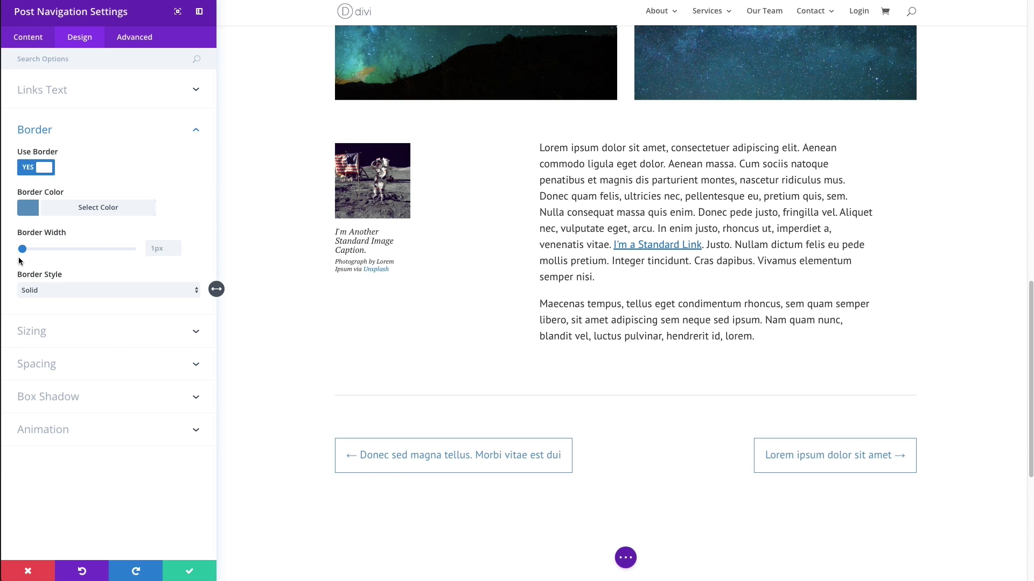
# Step: Preview a Dotted border style, restore Solid with colour unchanged, then expand Sizing
pyautogui.click(74, 209)
pyautogui.click(74, 210)
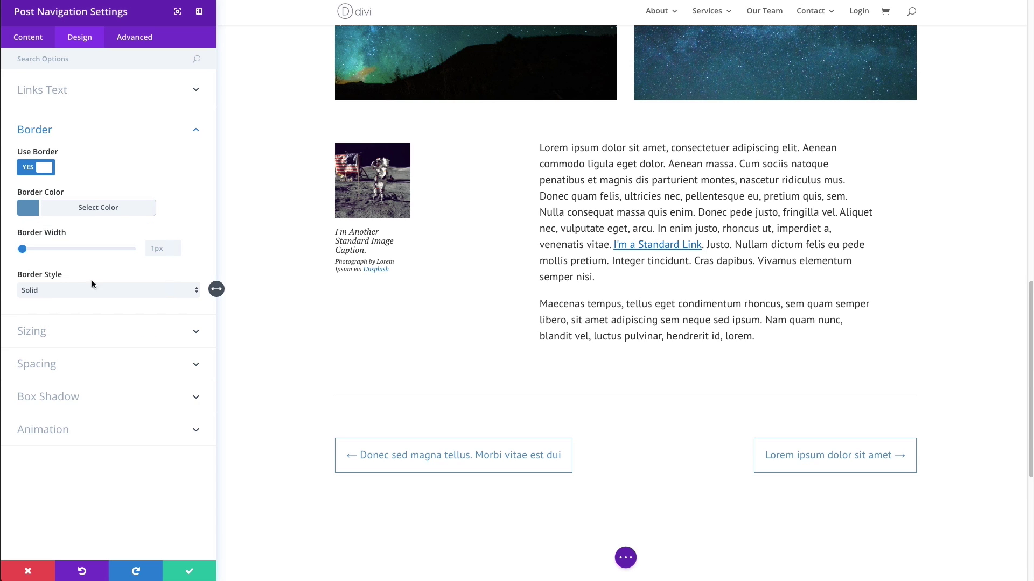
pyautogui.click(65, 289)
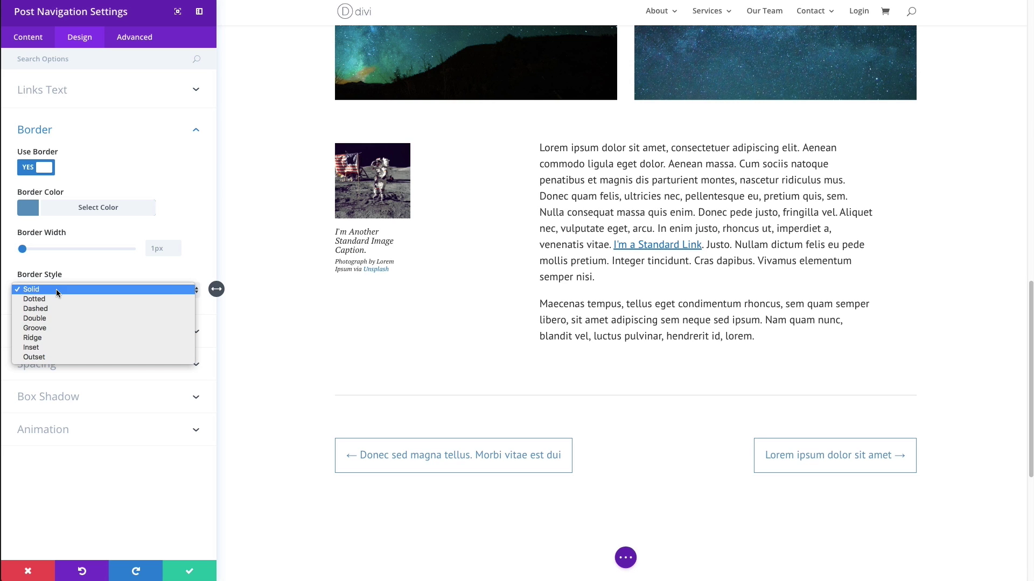
pyautogui.click(56, 289)
pyautogui.click(57, 290)
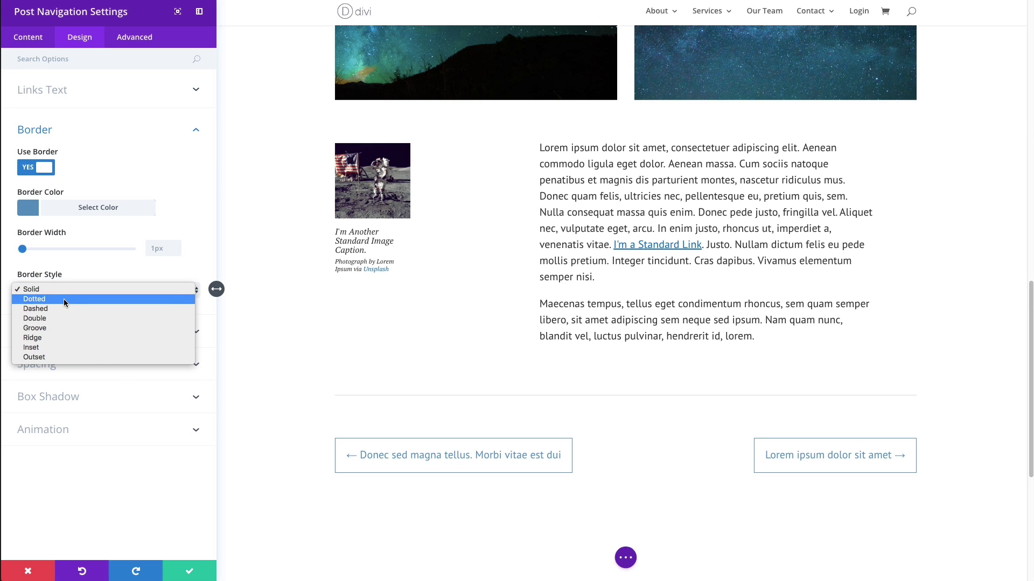
pyautogui.click(64, 298)
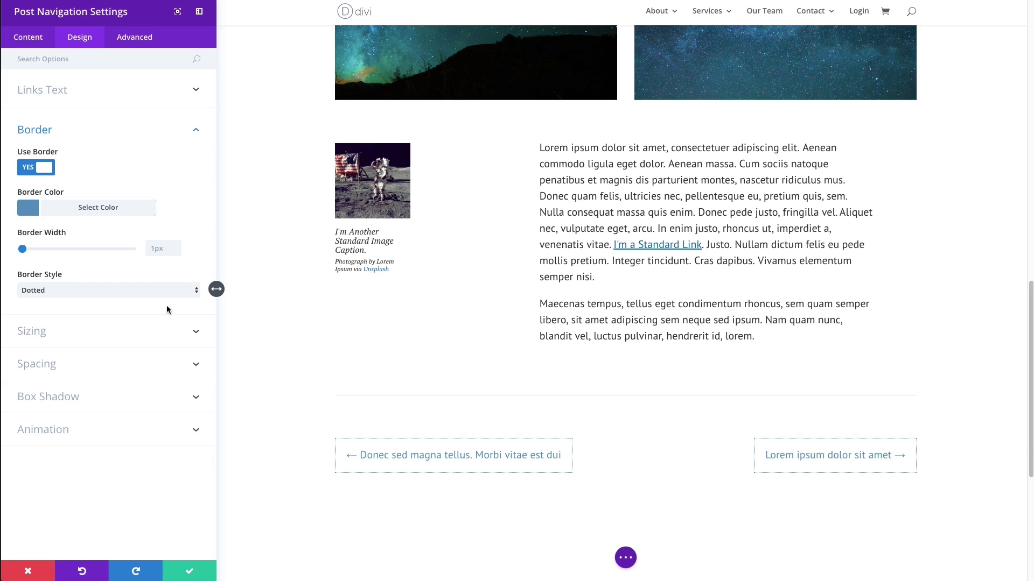
pyautogui.click(128, 290)
pyautogui.click(91, 280)
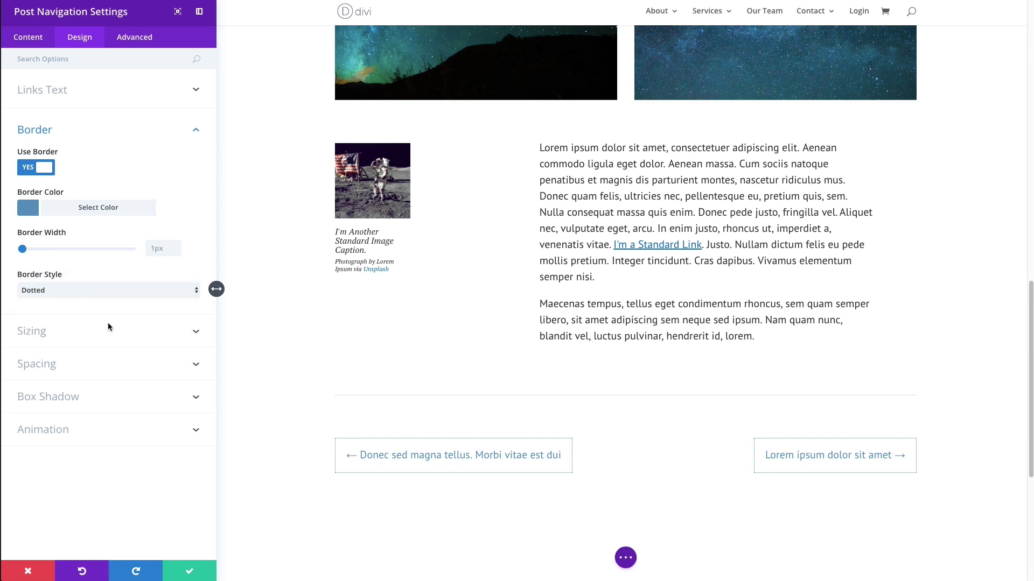
pyautogui.click(85, 337)
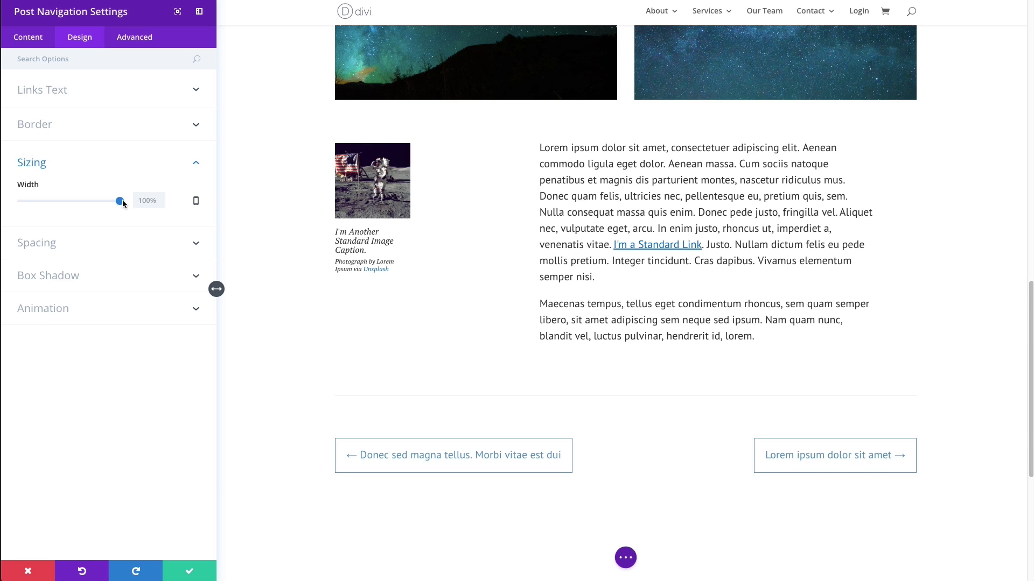
# Step: Try the module at 80% width centred, restore Width to 100%, then expand Spacing
pyautogui.moveTo(121, 201); pyautogui.dragTo(101, 204)
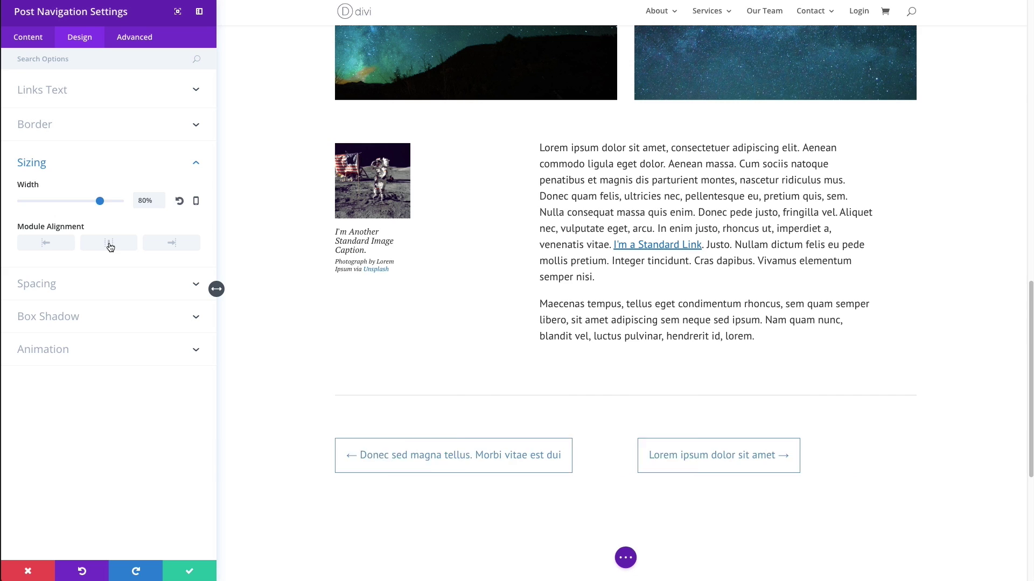
pyautogui.click(109, 246)
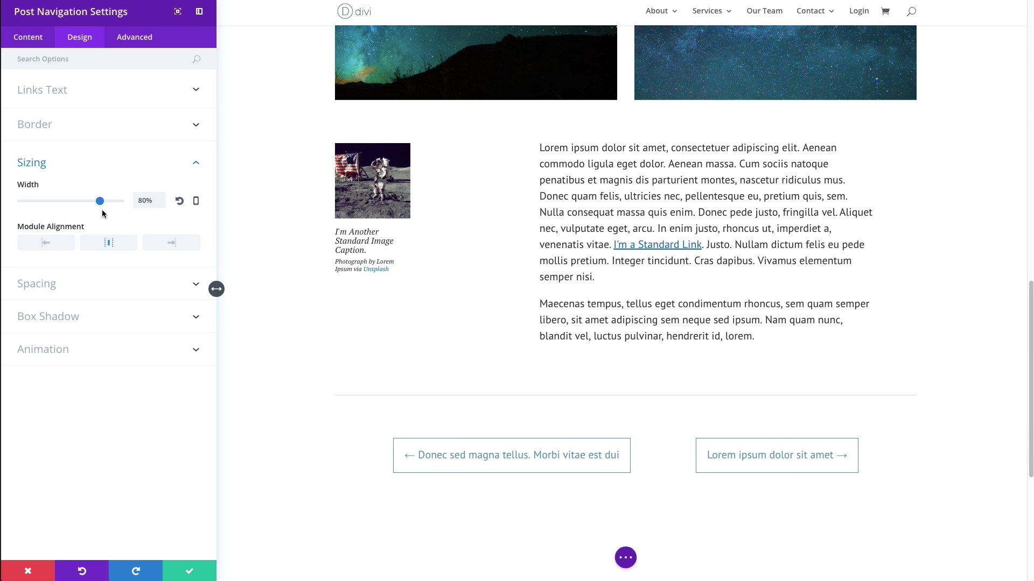
pyautogui.moveTo(104, 201); pyautogui.dragTo(133, 204)
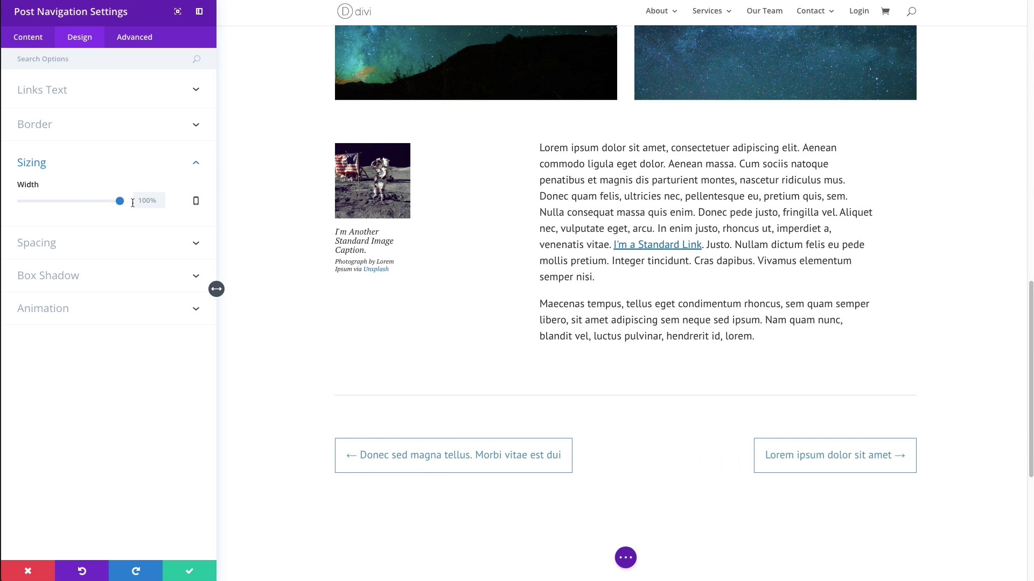
pyautogui.click(143, 252)
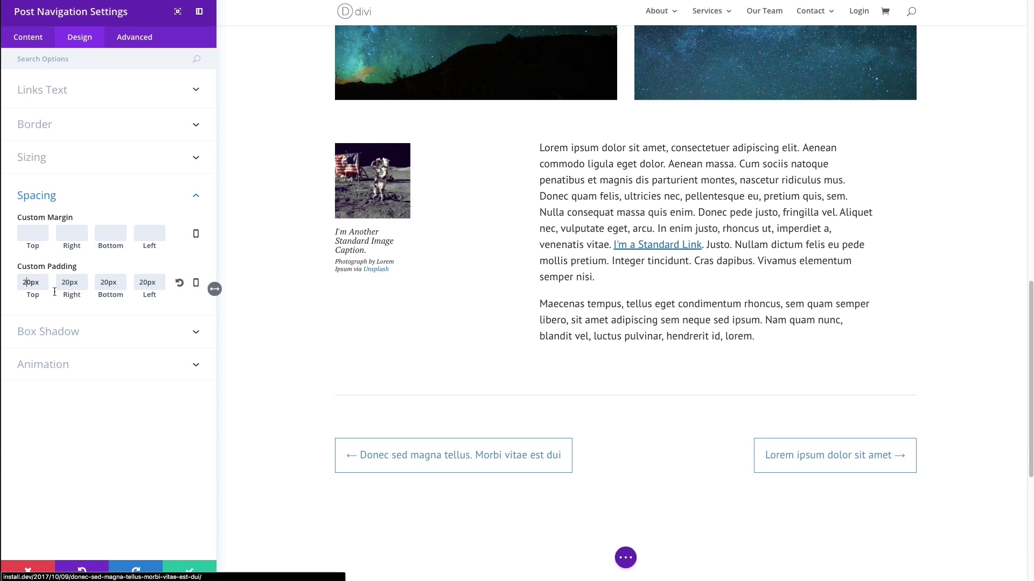
# Step: Preview a Box Shadow preset, then set Box Shadow back to None
pyautogui.click(72, 338)
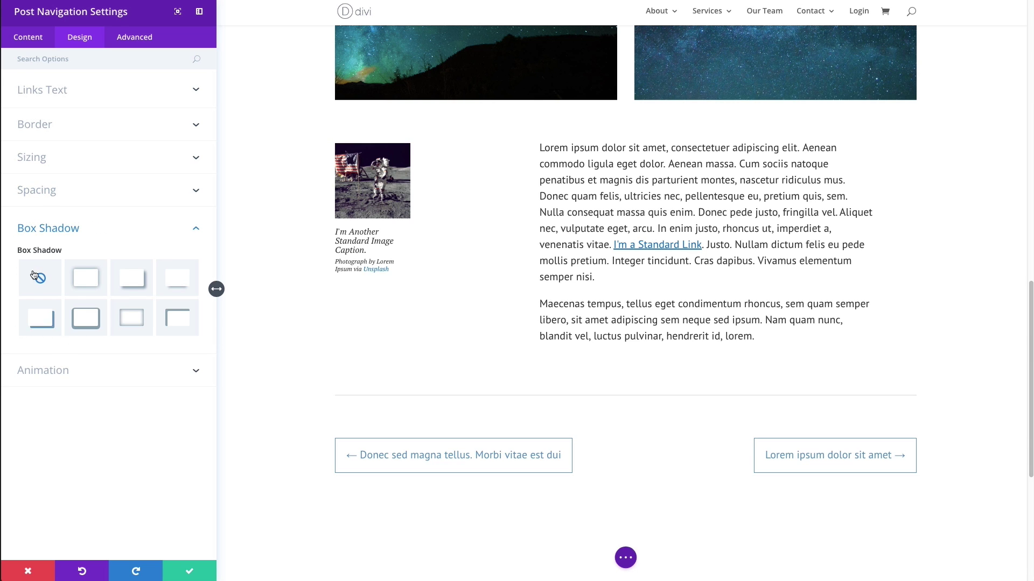
pyautogui.click(91, 284)
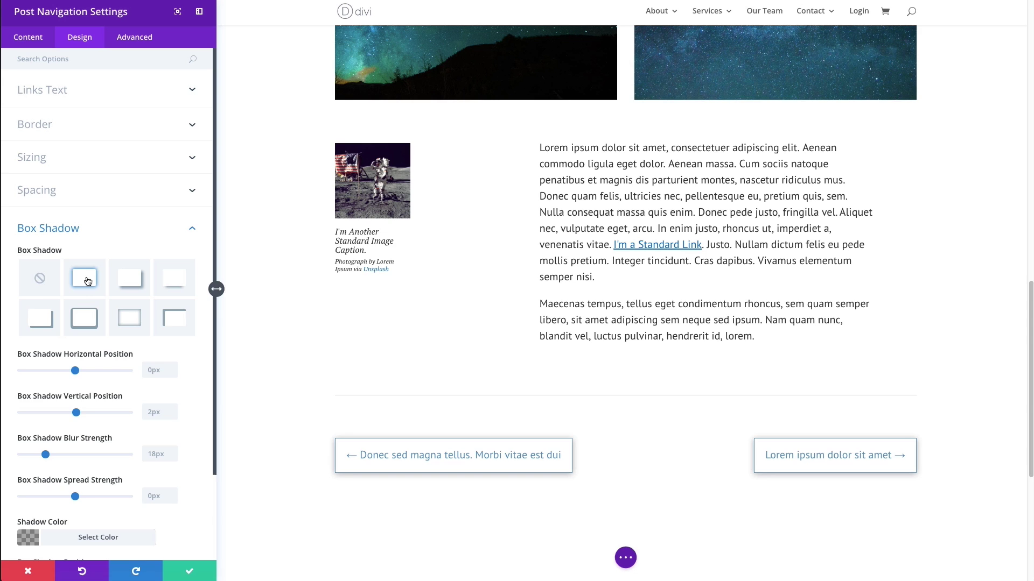
pyautogui.click(39, 279)
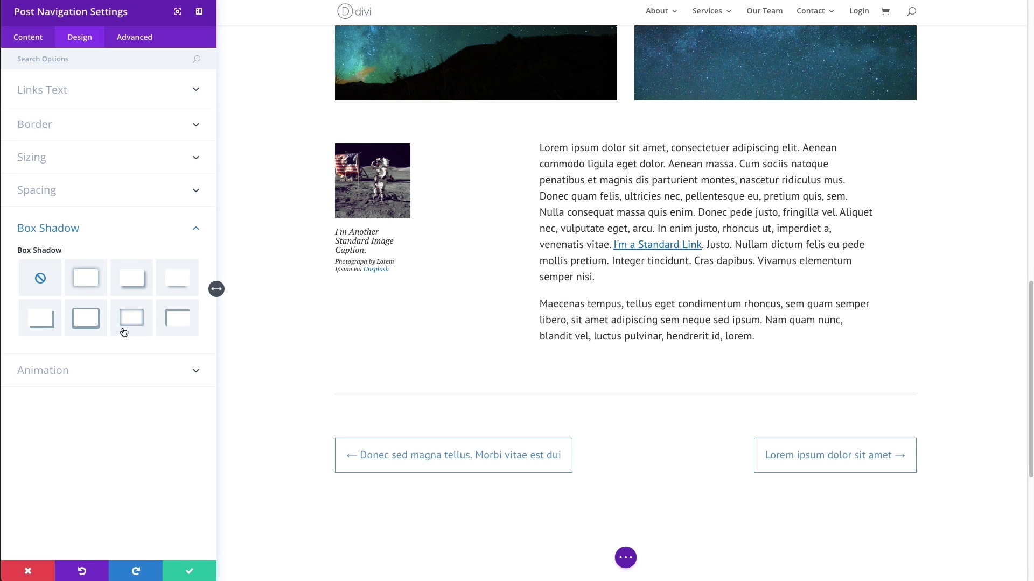
# Step: Preview the Fade animation, set Animation back to None, and view the Advanced tab
pyautogui.click(88, 381)
pyautogui.click(85, 313)
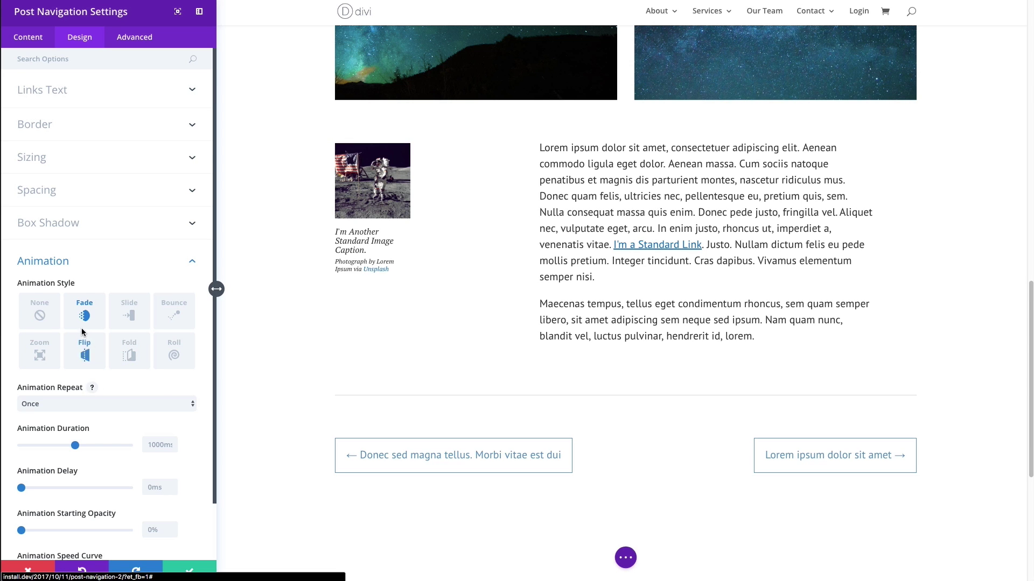
pyautogui.click(40, 315)
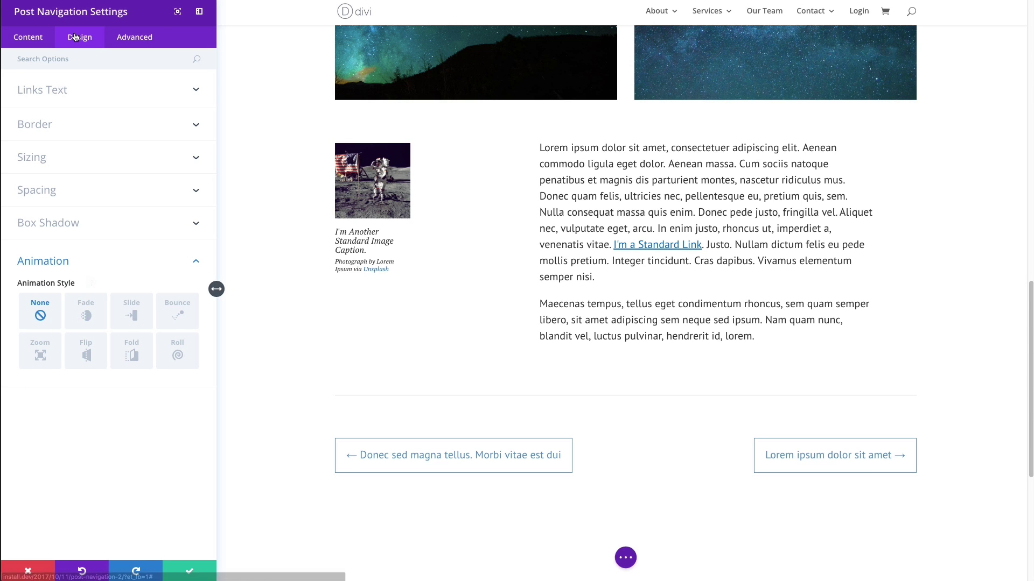
pyautogui.click(136, 46)
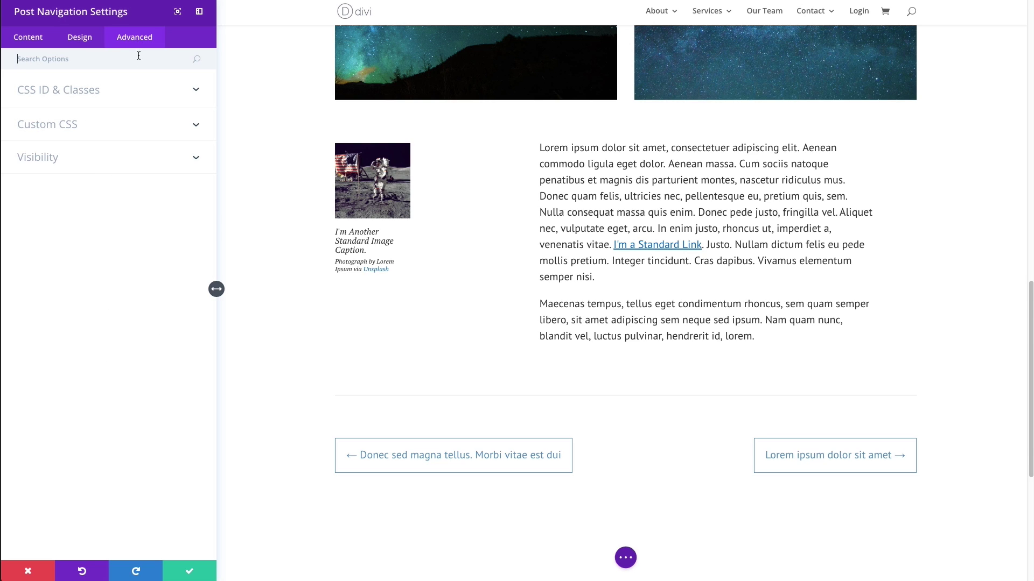
# Step: Expand the post navigation's CSS ID & Classes, Custom CSS and Visibility sections to review them
pyautogui.click(83, 102)
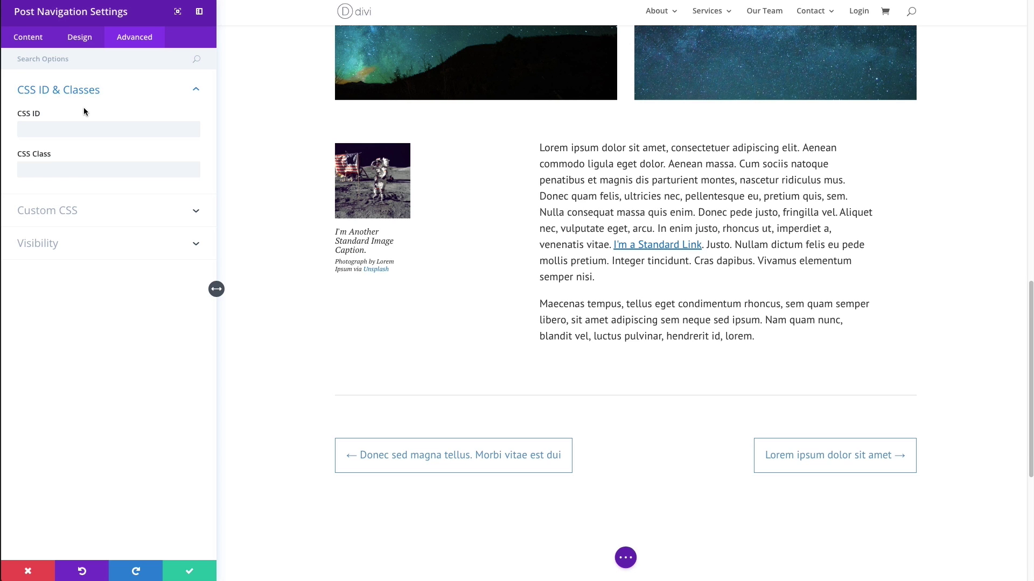
pyautogui.click(89, 210)
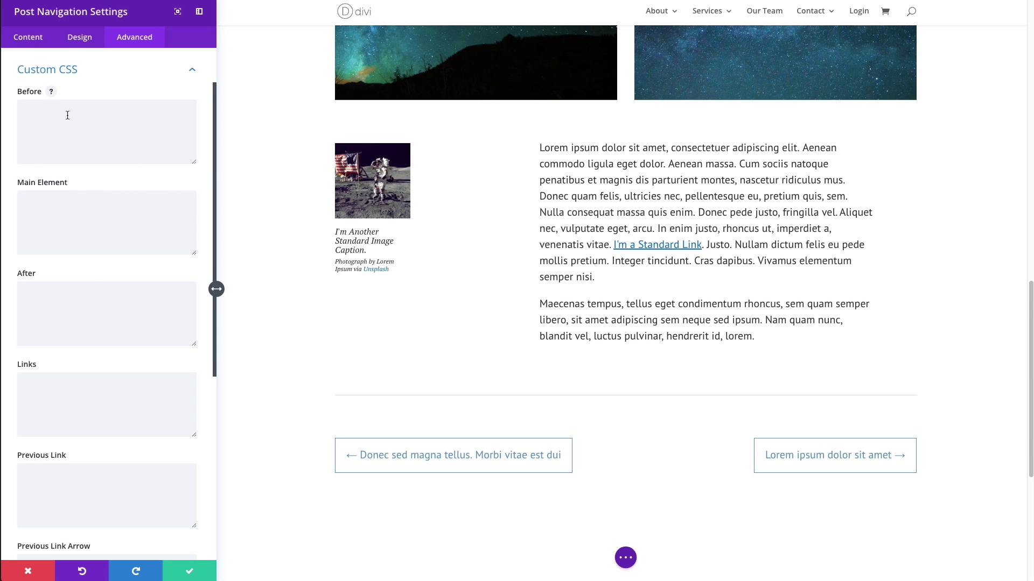
pyautogui.scroll(-1, 96, 307)
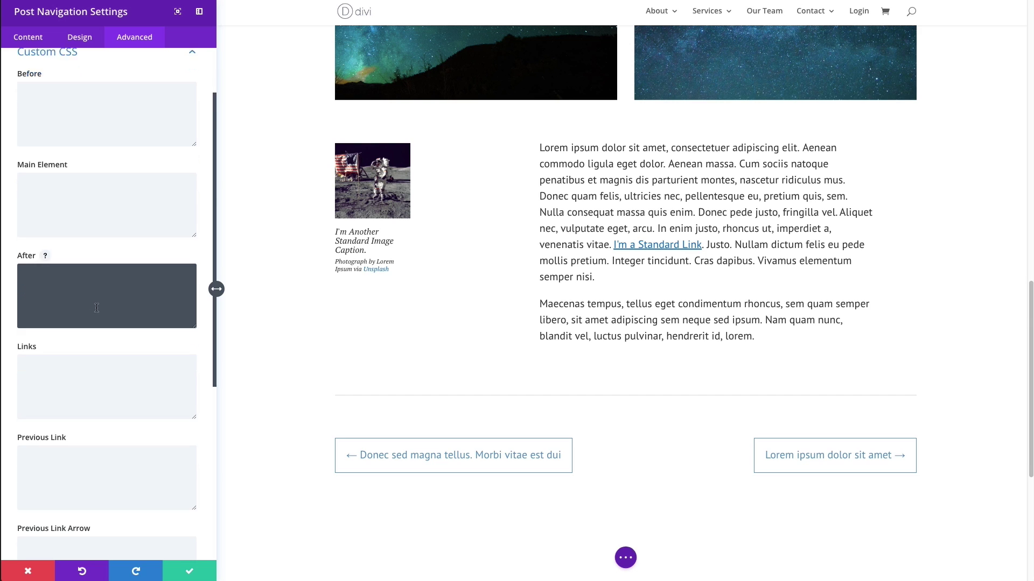
pyautogui.scroll(-6, 96, 308)
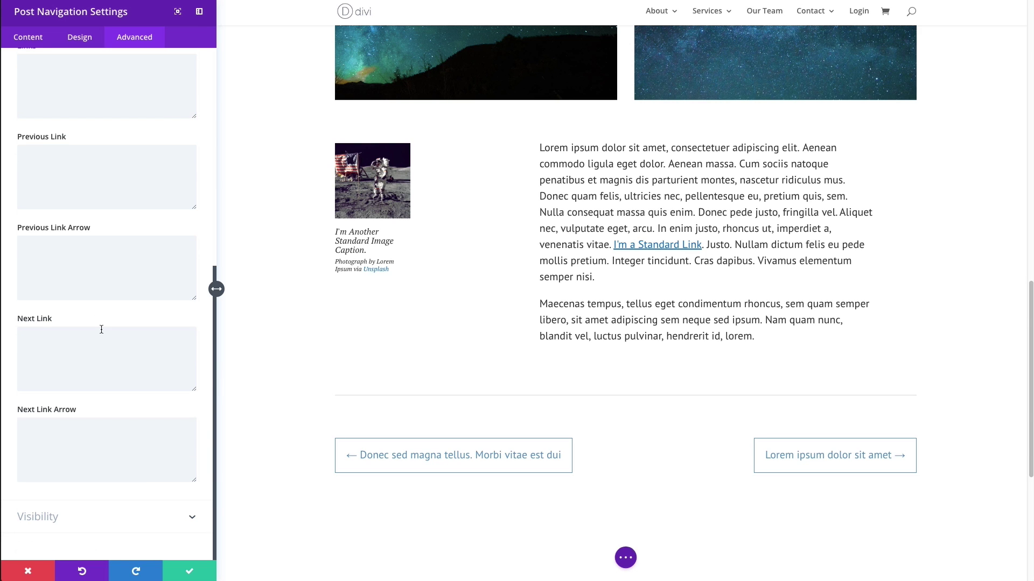
pyautogui.click(57, 521)
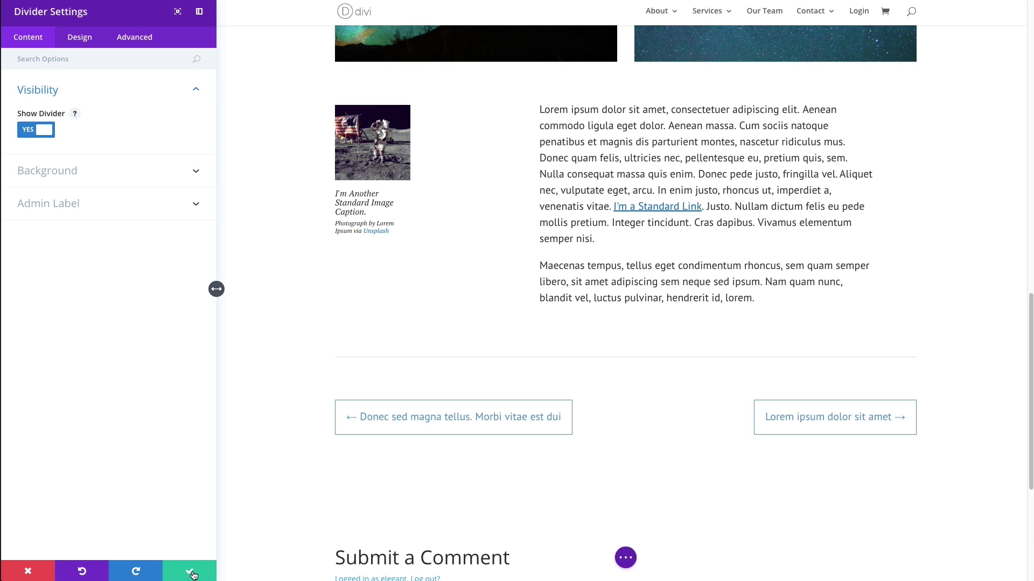
# Step: Save the Divider settings with Show Divider on, returning to the bordered previous/next links
pyautogui.click(193, 575)
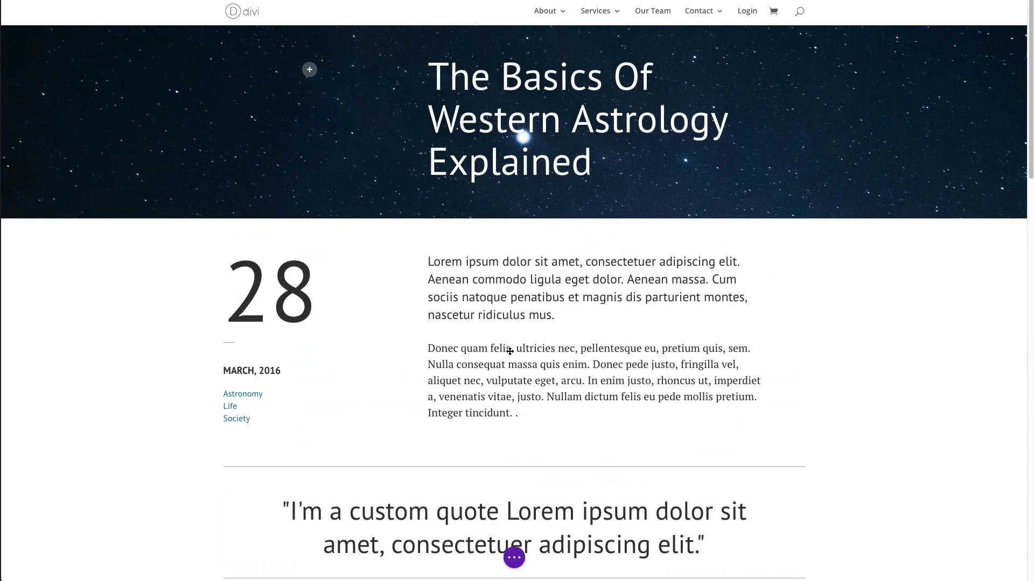
pyautogui.scroll(1, 517, 156)
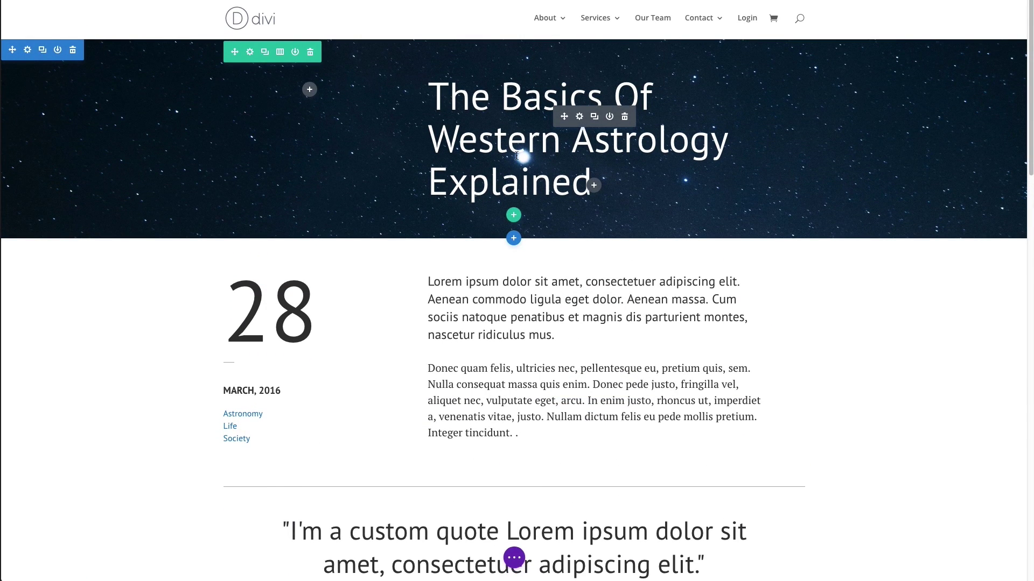
pyautogui.scroll(-4, 518, 151)
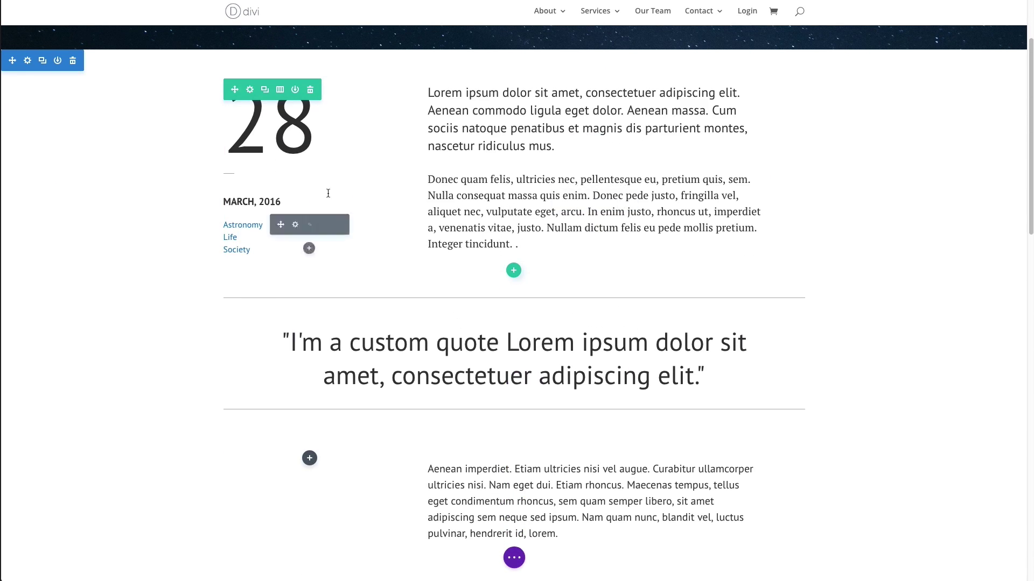
pyautogui.scroll(-1, 597, 220)
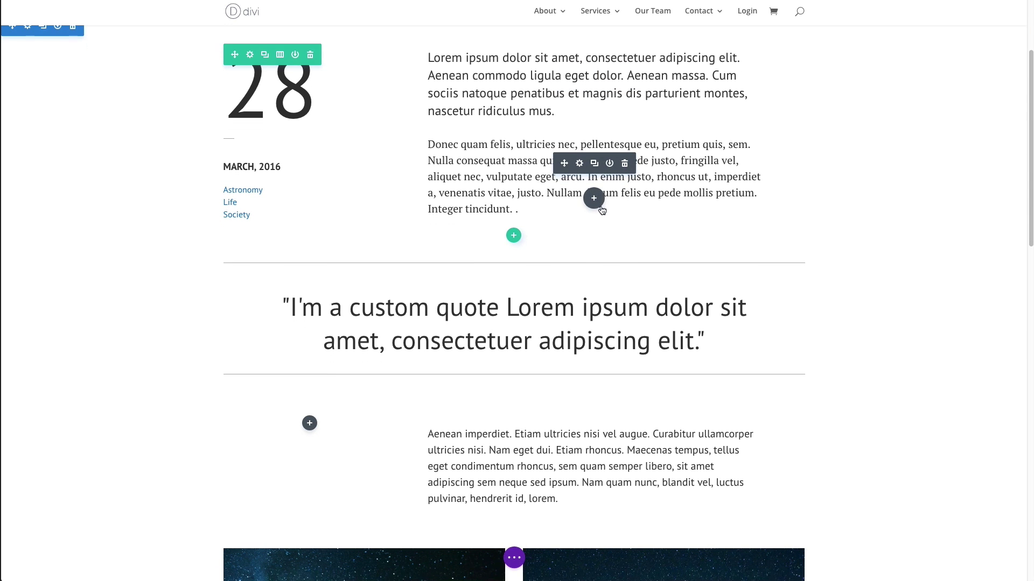
pyautogui.scroll(-2, 602, 210)
pyautogui.scroll(-10, 655, 230)
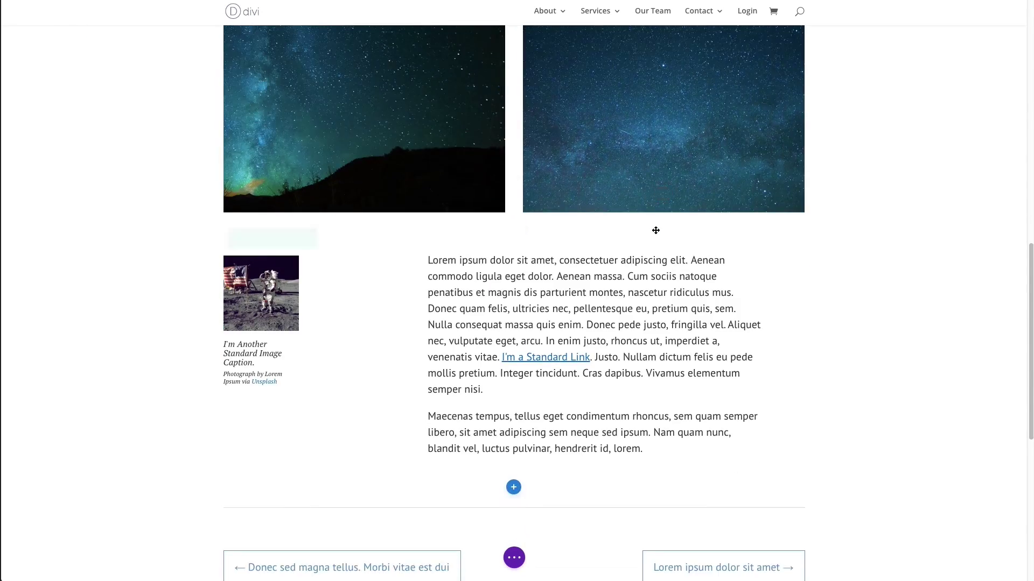
pyautogui.scroll(-3, 655, 231)
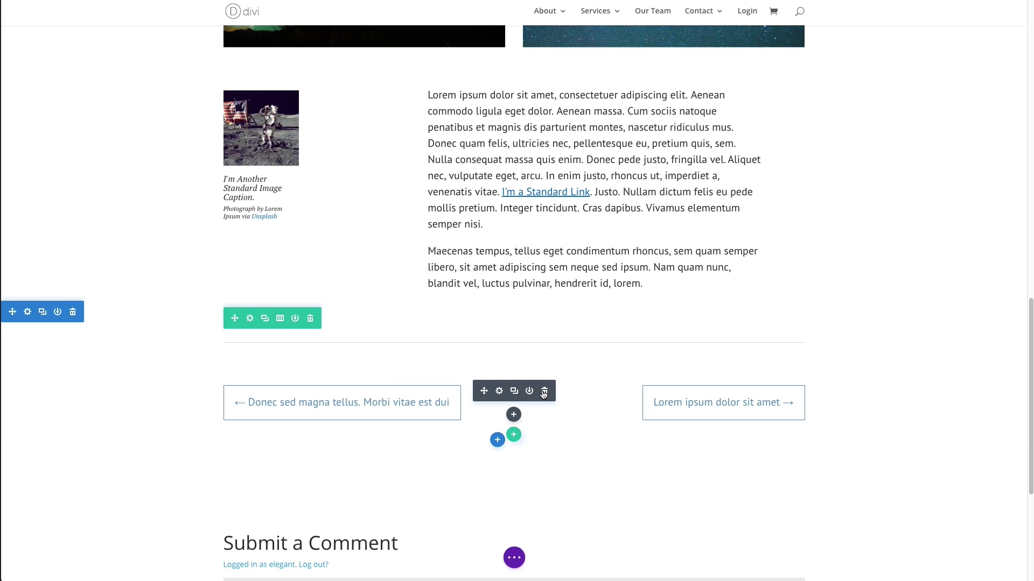
# Step: Delete the post navigation module and insert a fresh Post Navigation in the empty row via a 'pos' search
pyautogui.click(544, 392)
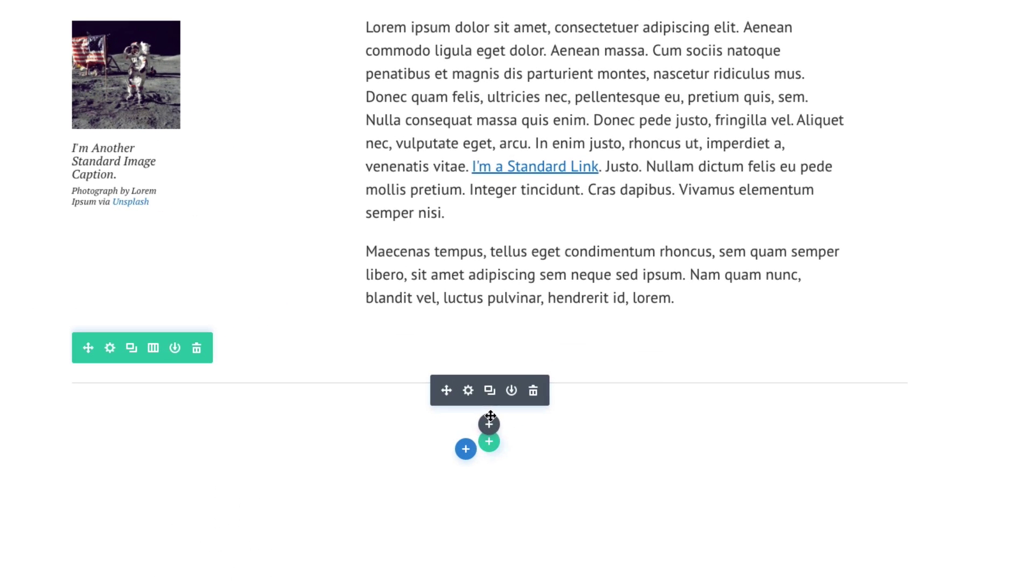
pyautogui.click(488, 424)
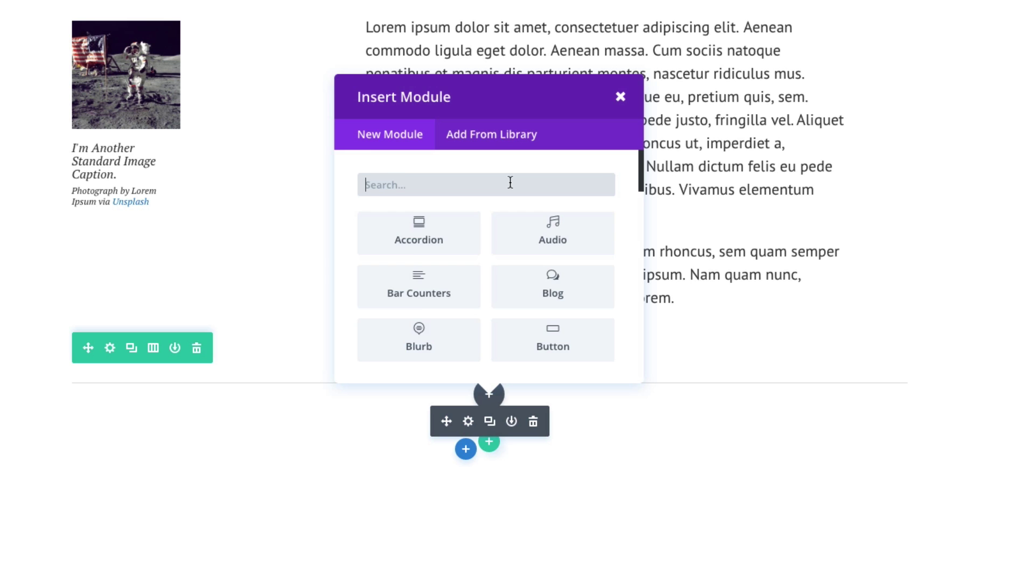
pyautogui.write('post')
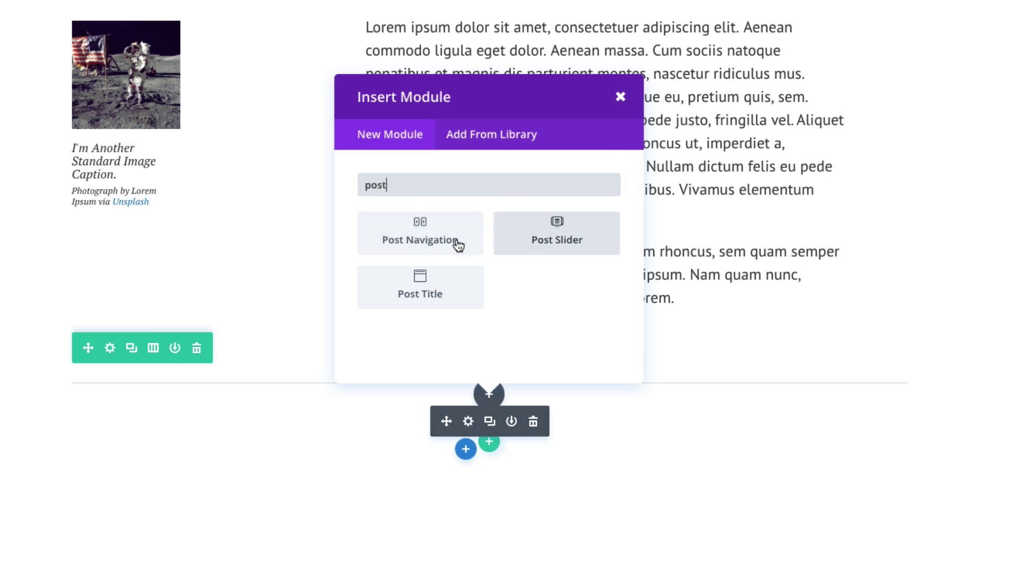
pyautogui.click(457, 242)
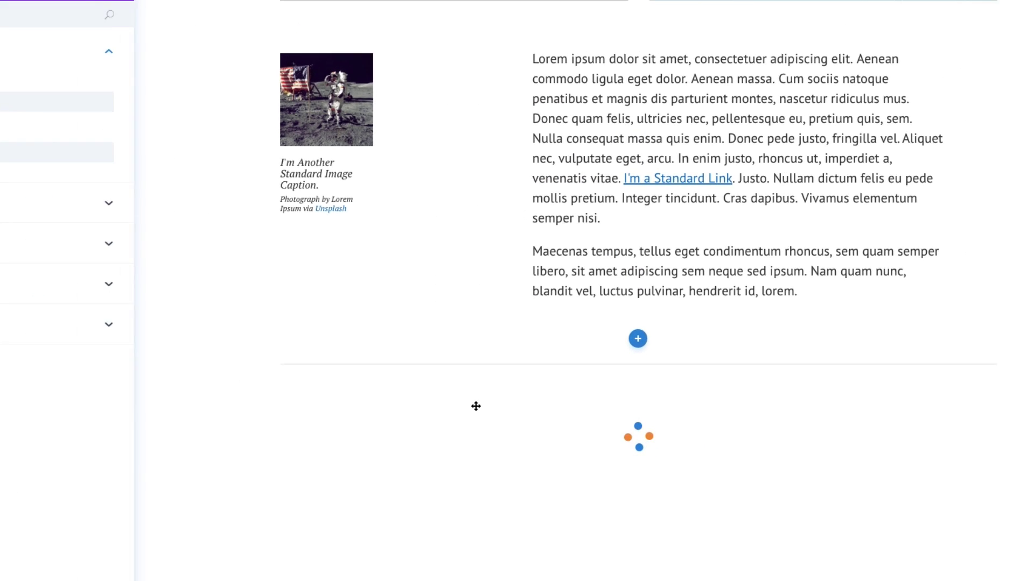